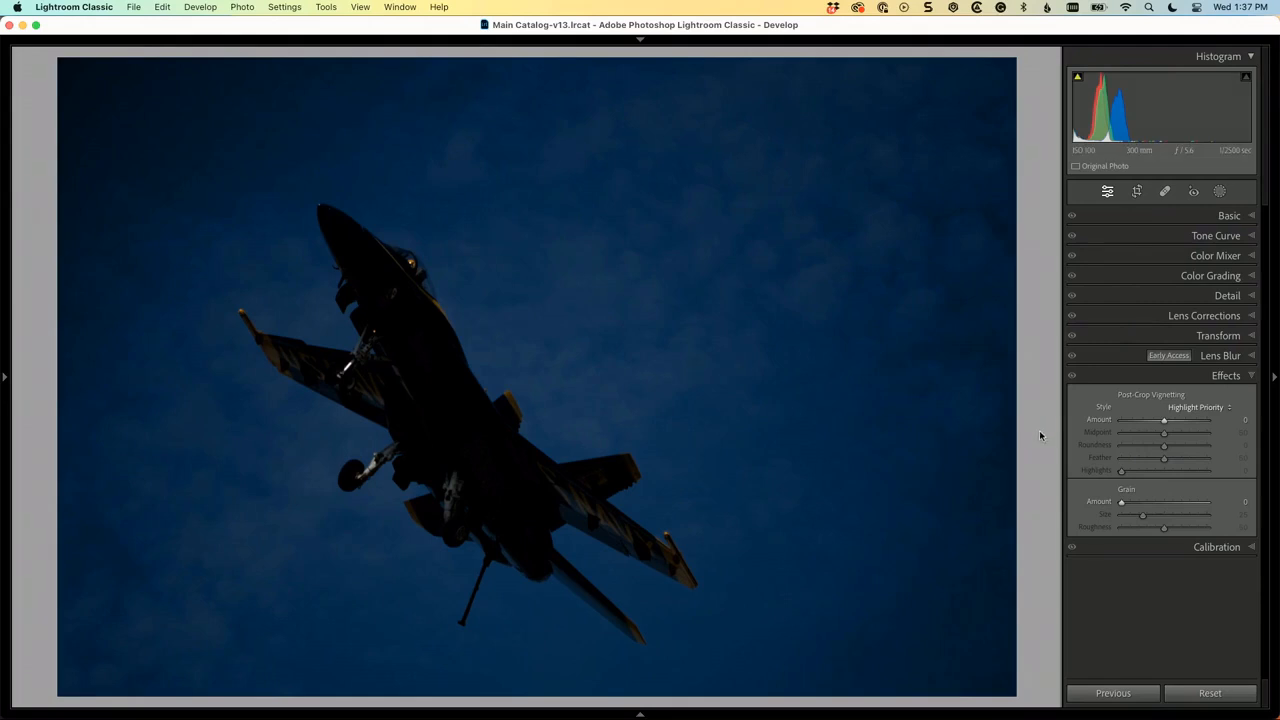
Apply automatic tone to the jet photo, then set Exposure to +3.05, Contrast to +27 and Highlights to -66.
{"action": "left_click", "coordinate": [1236, 216]}
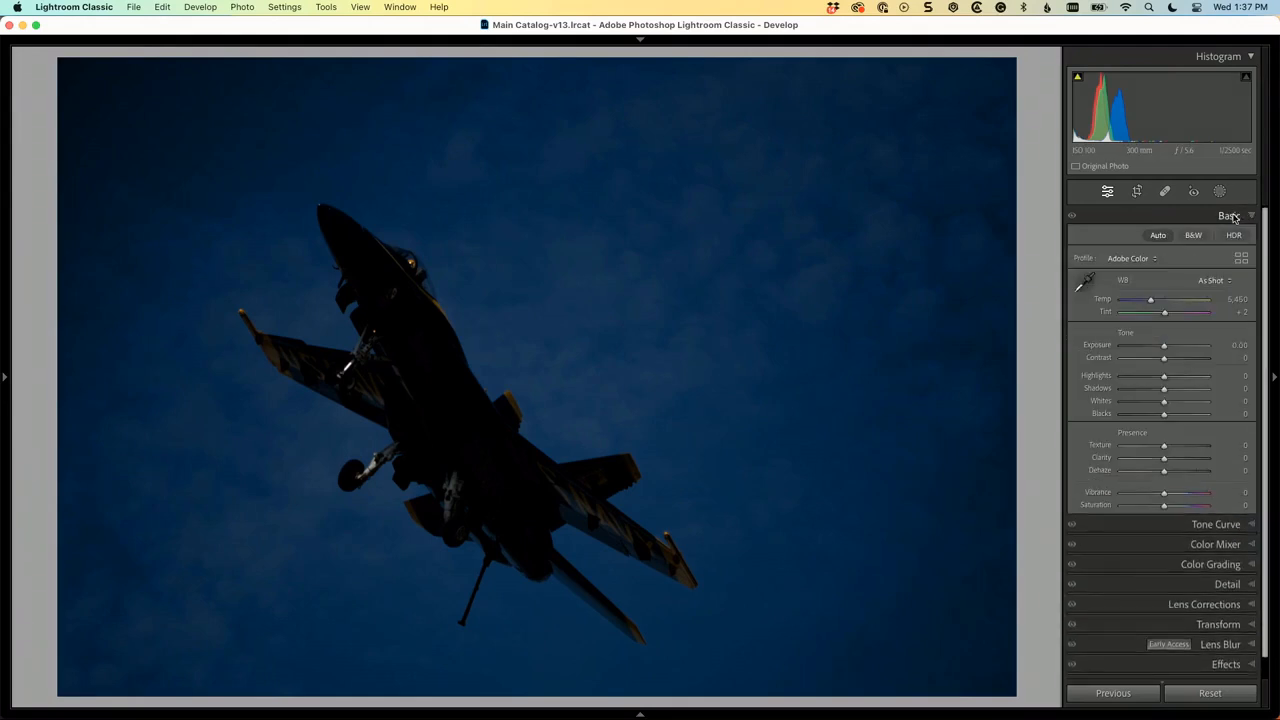
{"action": "left_click", "coordinate": [1158, 236]}
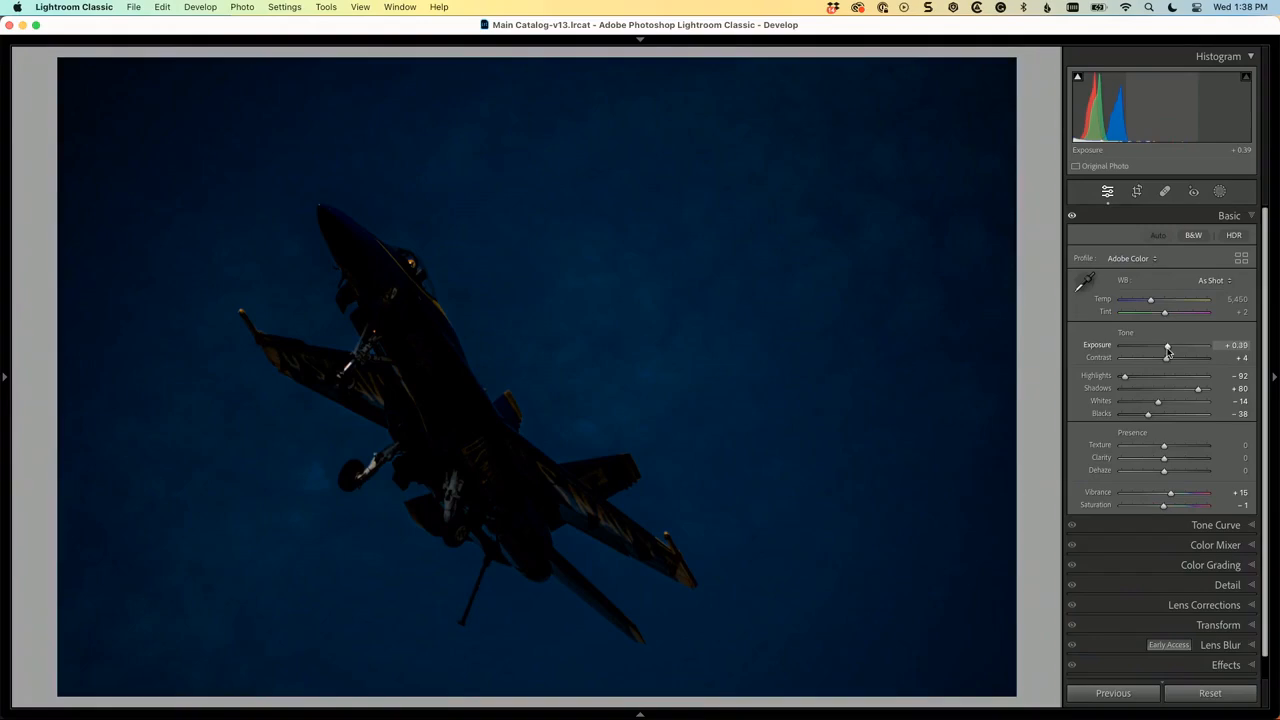
{"action": "left_click_drag", "start_coordinate": [1167, 349], "coordinate": [1190, 347]}
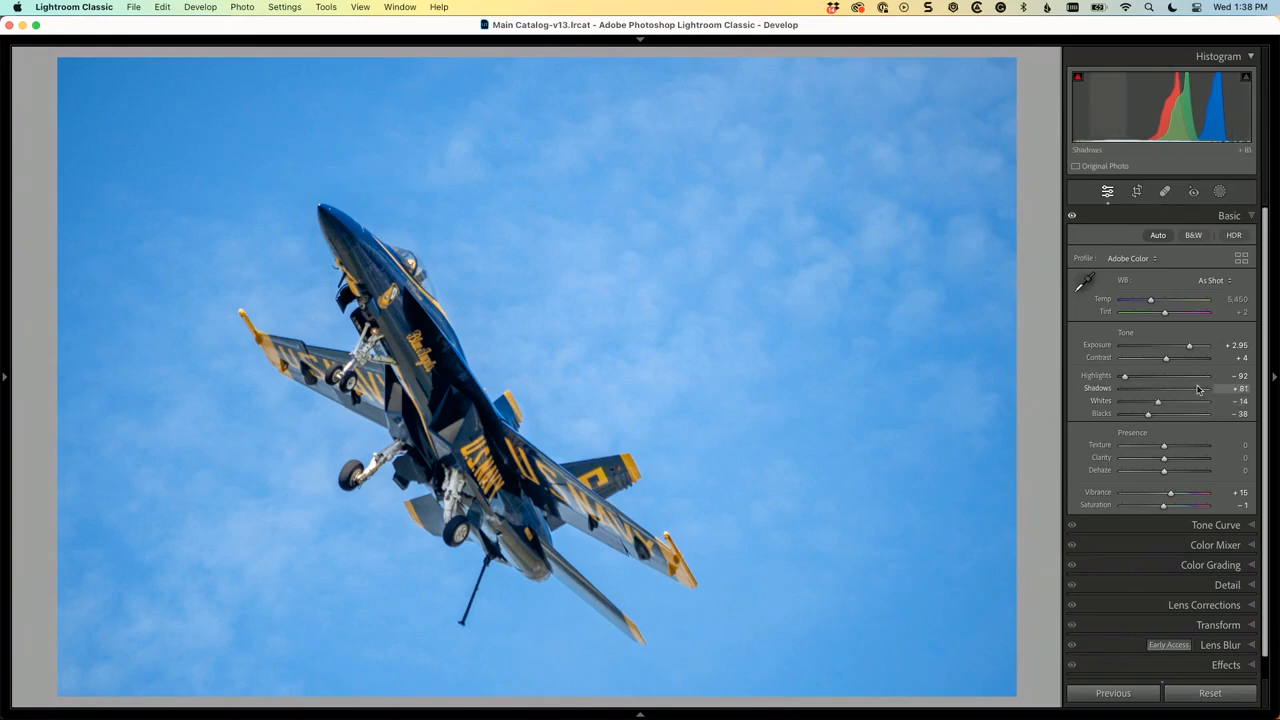
{"action": "left_click_drag", "start_coordinate": [1124, 376], "coordinate": [1174, 364]}
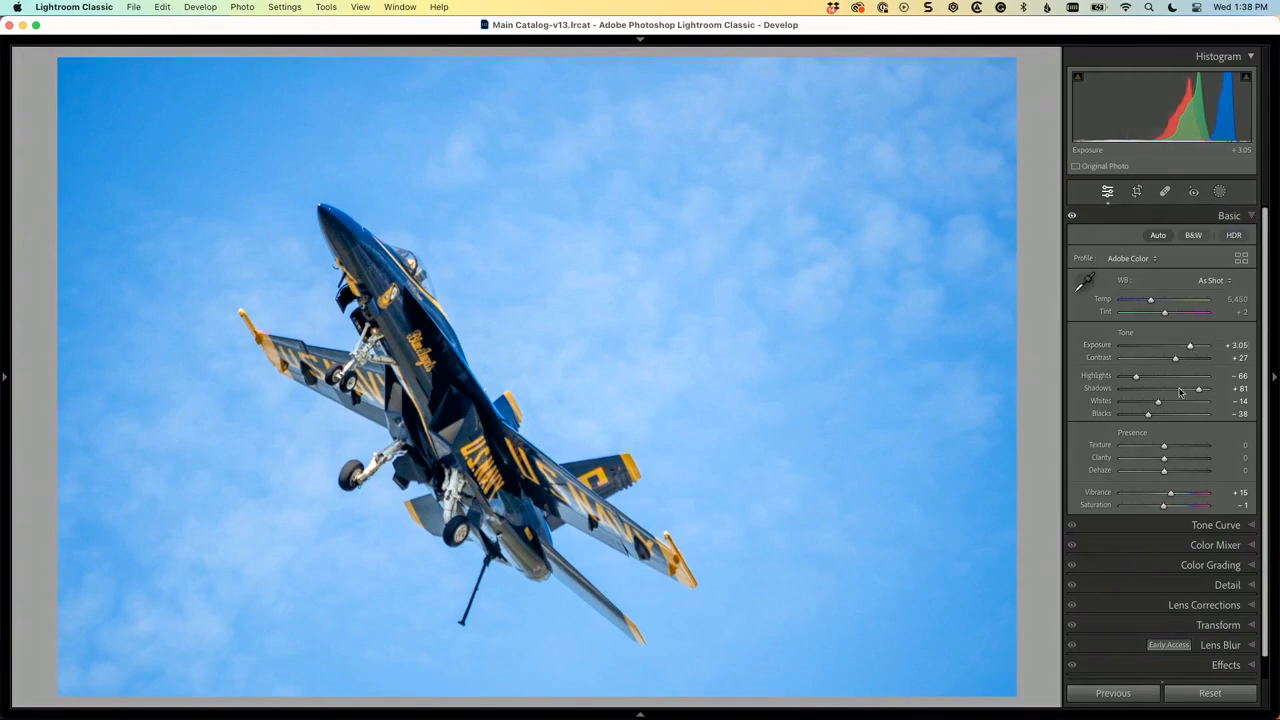
Set Texture to +48 and Clarity to +23, and open the photo in Photoshop for editing.
{"action": "mouse_move", "coordinate": [1164, 445]}
{"action": "left_mouse_down"}
{"action": "mouse_move", "coordinate": [1185, 445]}
{"action": "mouse_move", "coordinate": [1176, 459]}
{"action": "left_mouse_up"}
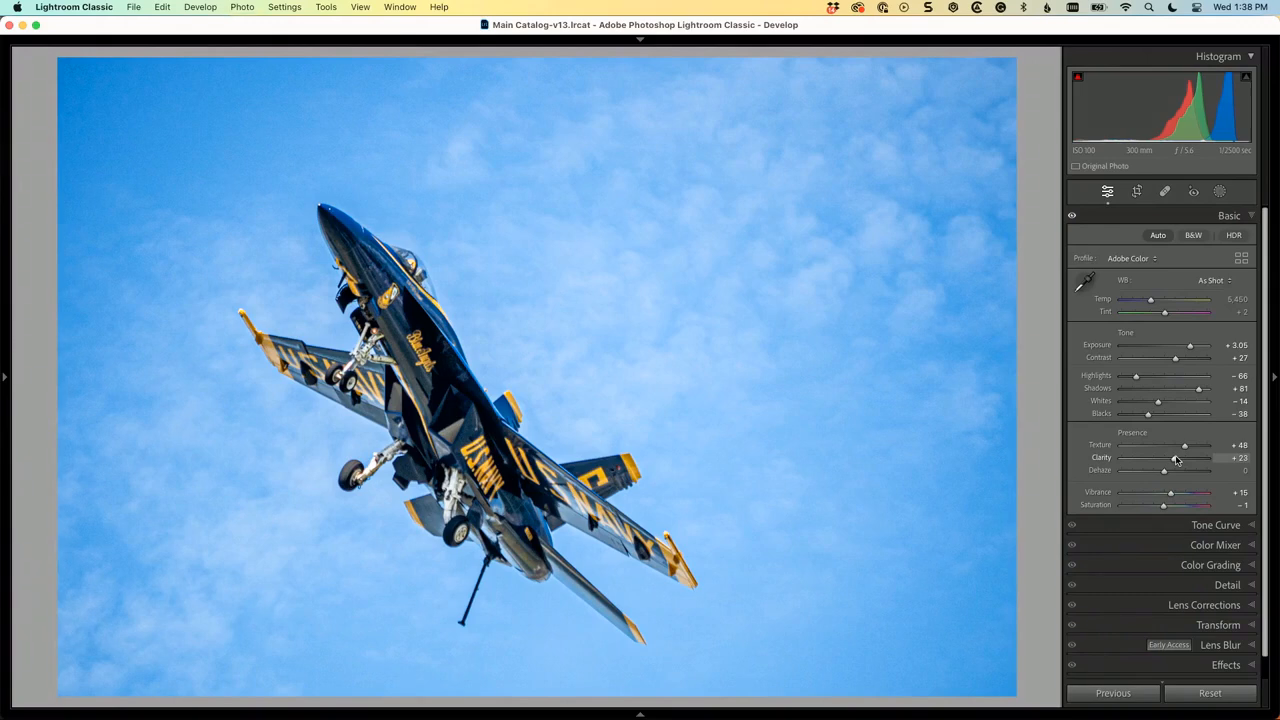
{"action": "key", "text": "super+e"}
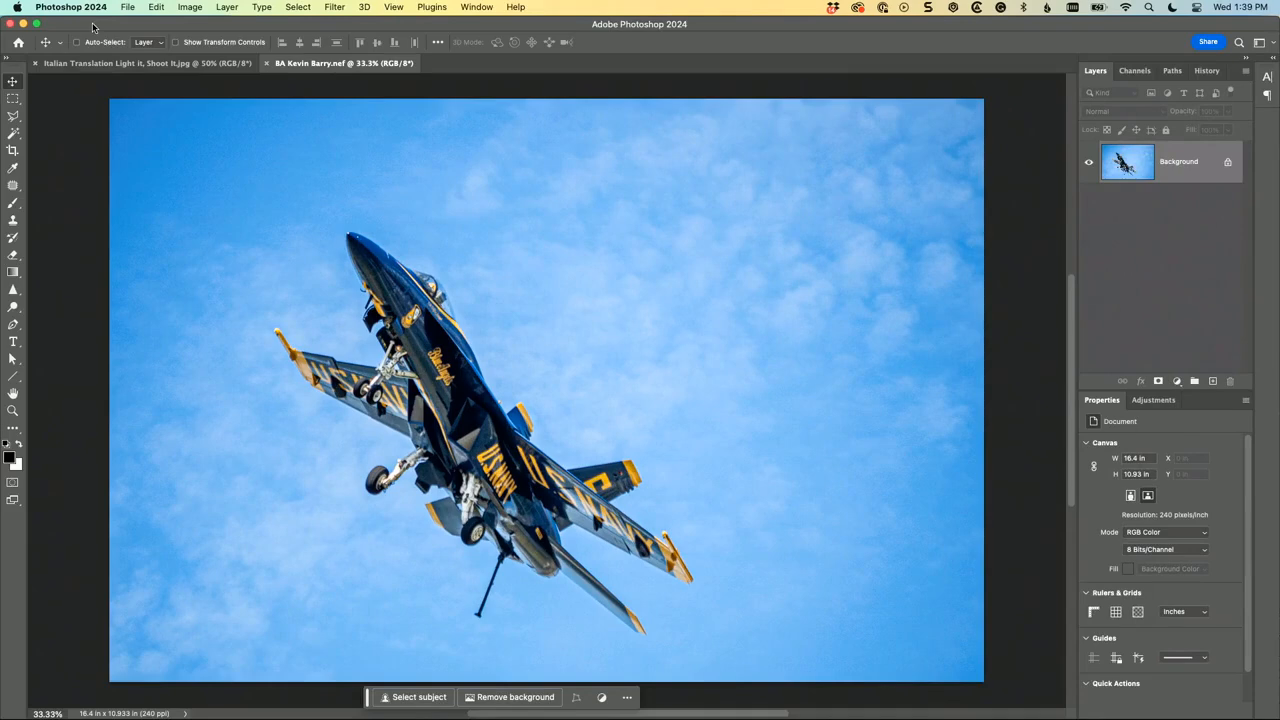
Crop the photo with the fill set to Generative Expand, rotating it counterclockwise until the jet is nearly level.
{"action": "left_click", "coordinate": [15, 149]}
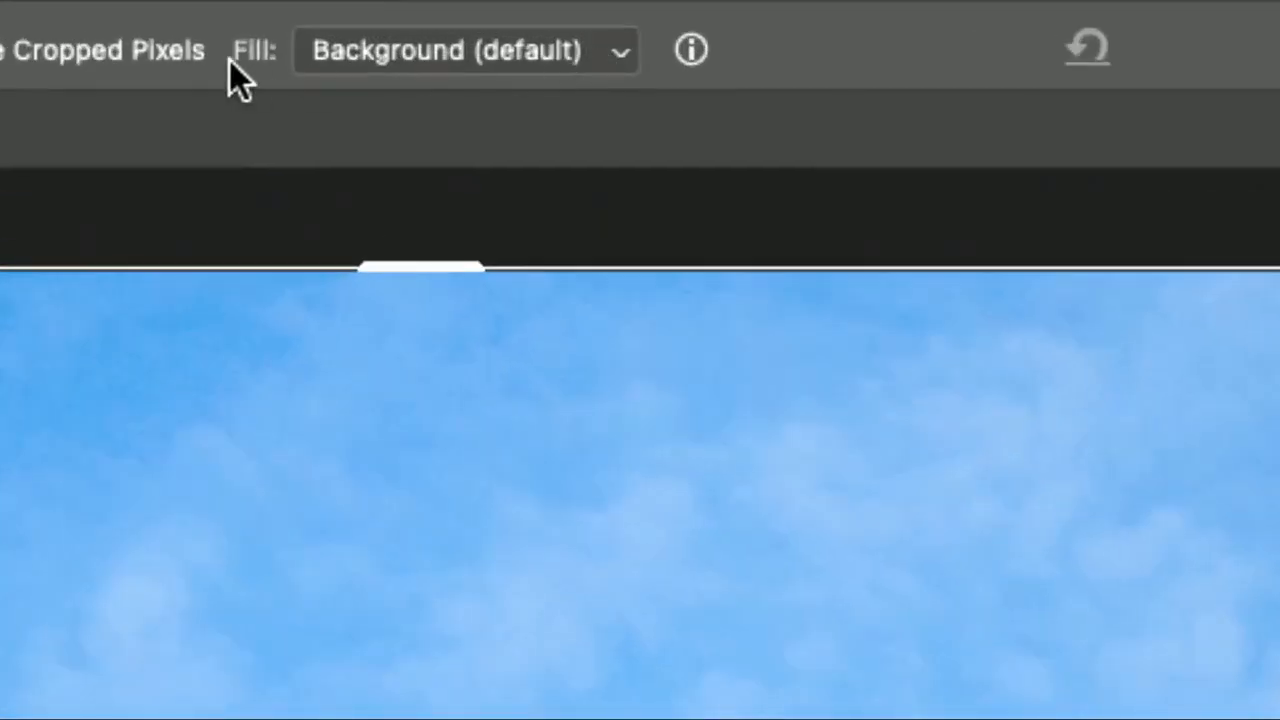
{"action": "left_click", "coordinate": [617, 54]}
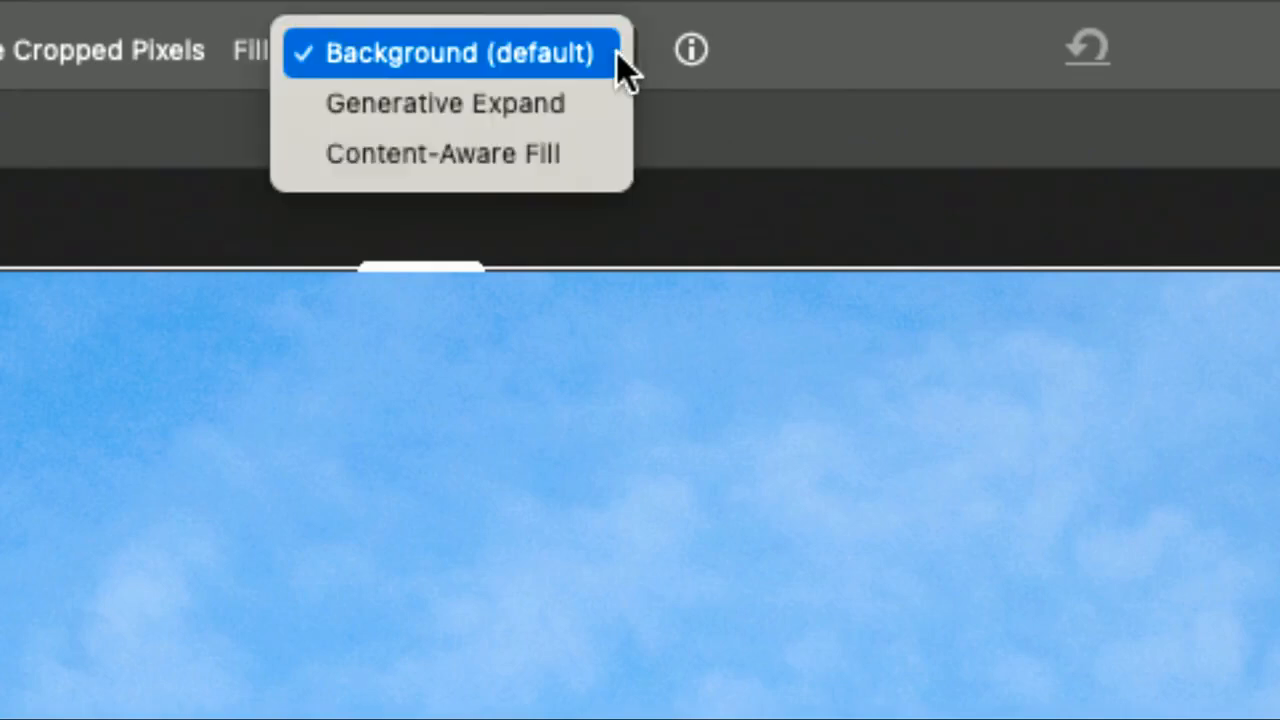
{"action": "left_click", "coordinate": [600, 104]}
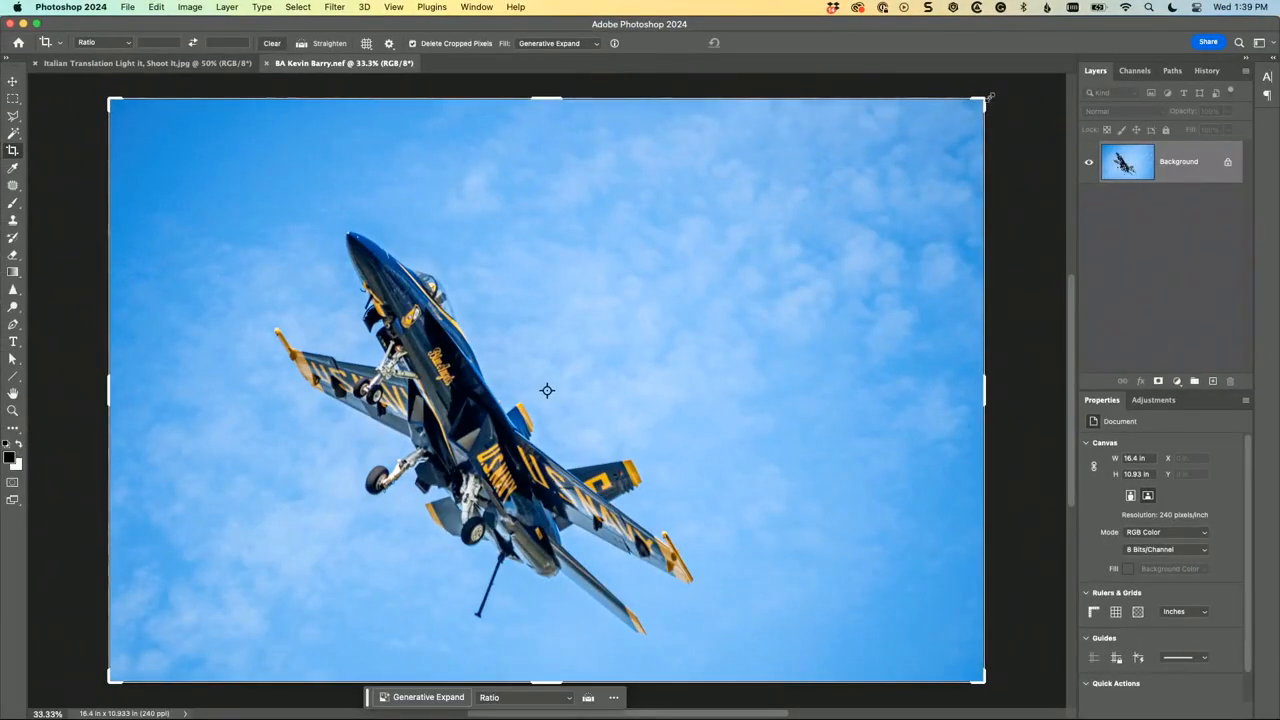
{"action": "left_click_drag", "start_coordinate": [988, 97], "coordinate": [673, 136]}
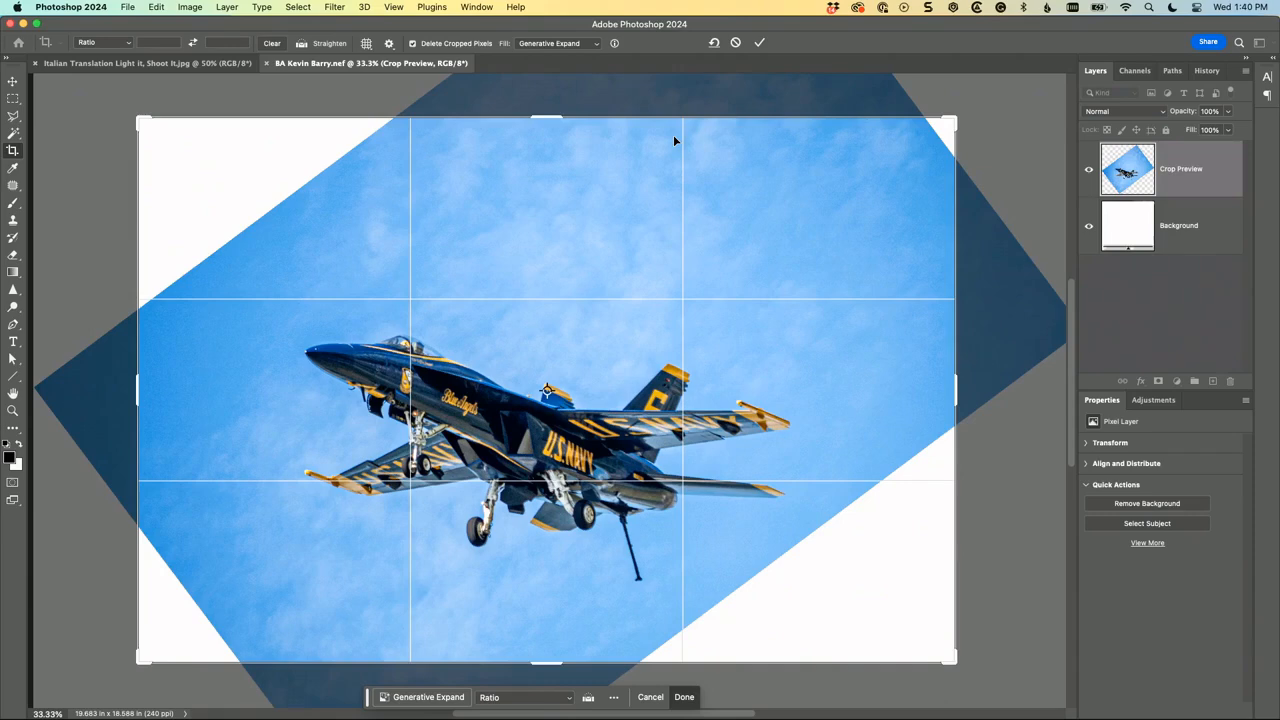
{"action": "key", "text": "Return"}
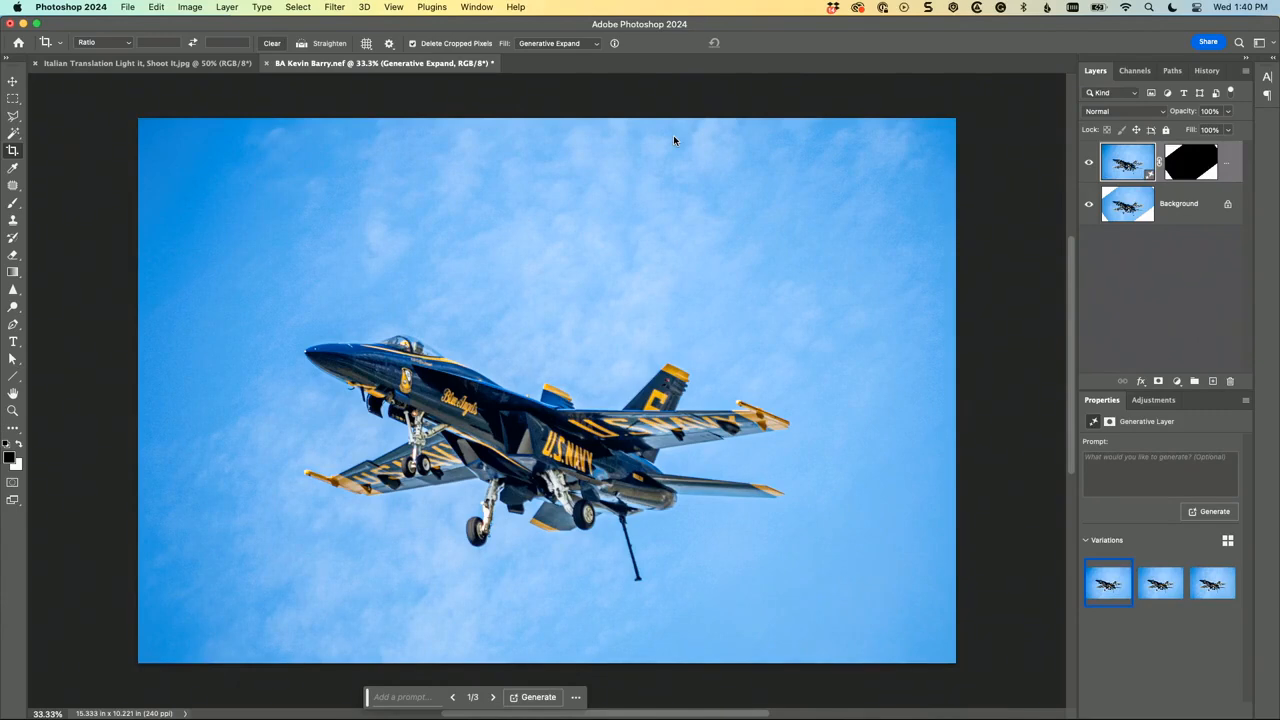
Switch the crop fill to Background (default) and crop the image tighter around the jet, to about 13.2 x 8.8 in.
{"action": "left_click", "coordinate": [584, 44]}
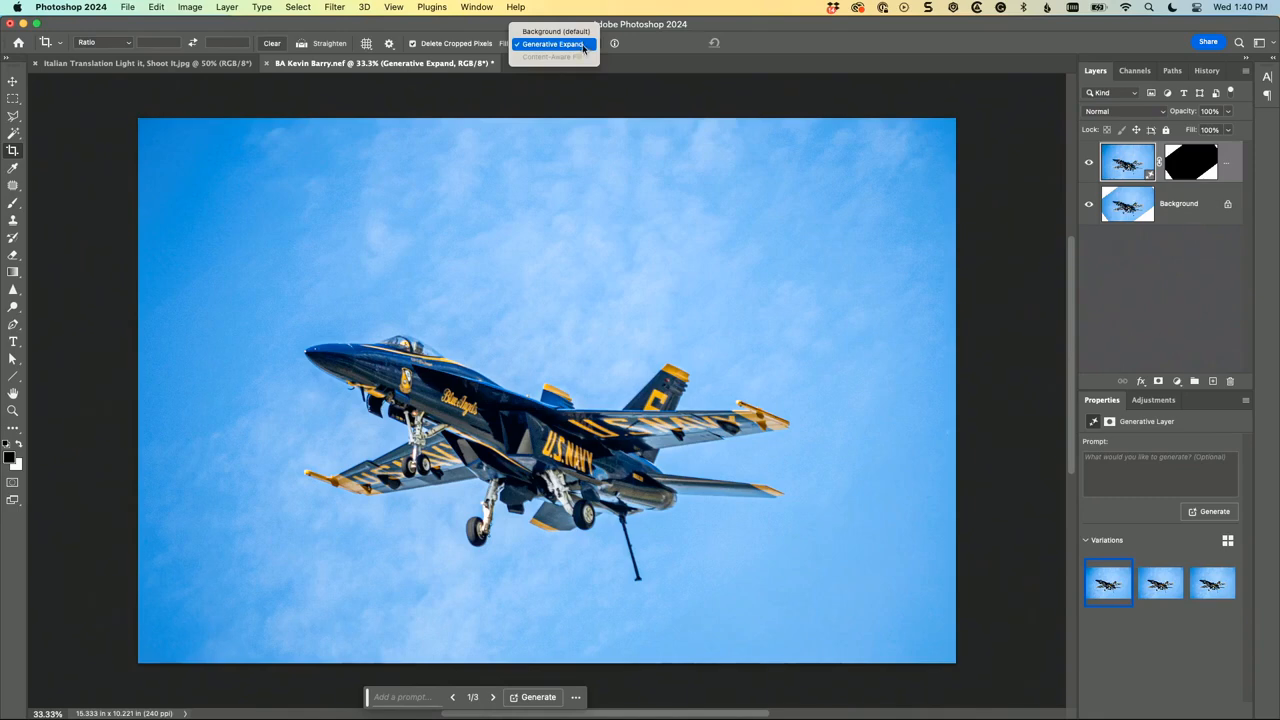
{"action": "left_click", "coordinate": [560, 31]}
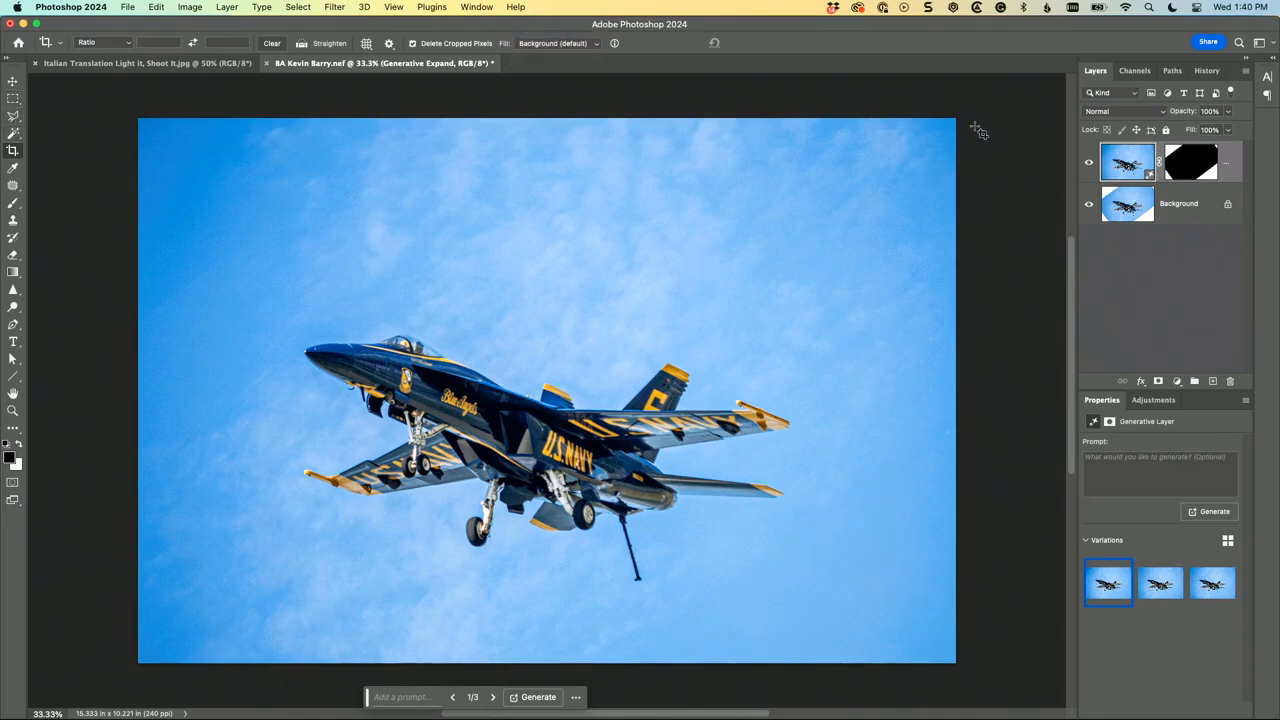
{"action": "left_click_drag", "start_coordinate": [960, 120], "coordinate": [136, 664]}
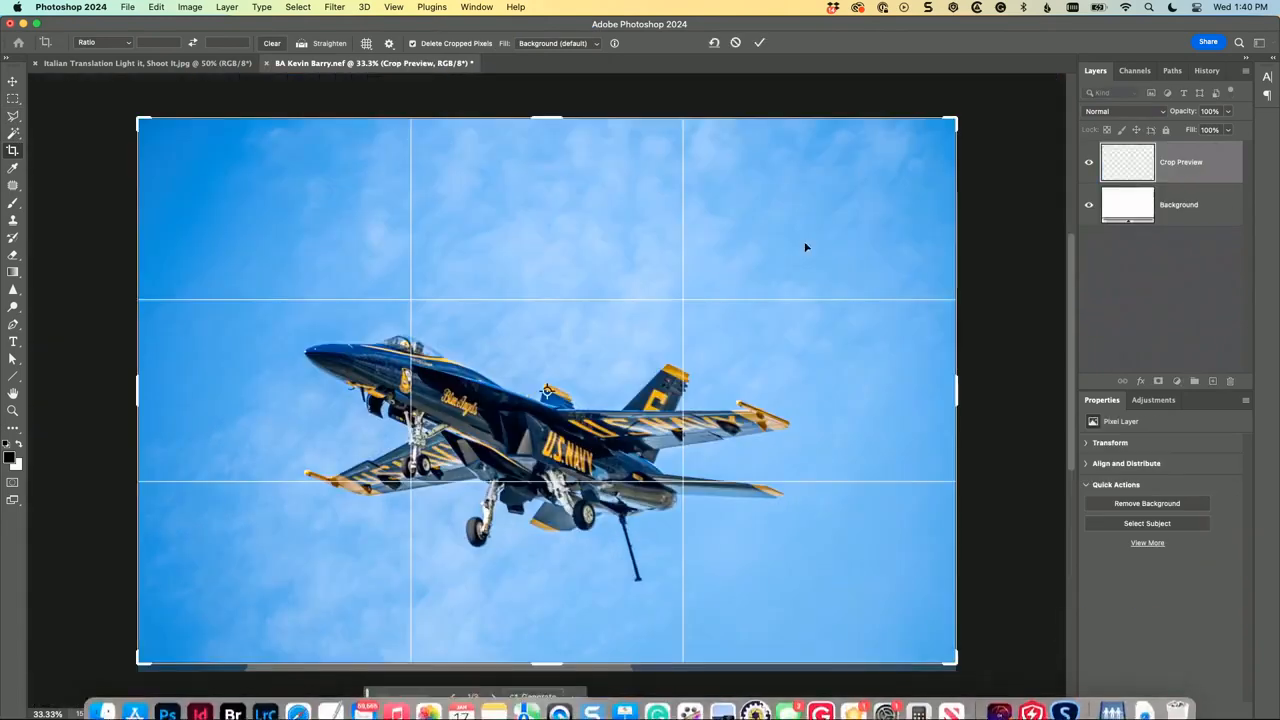
{"action": "left_click_drag", "start_coordinate": [940, 124], "coordinate": [905, 185]}
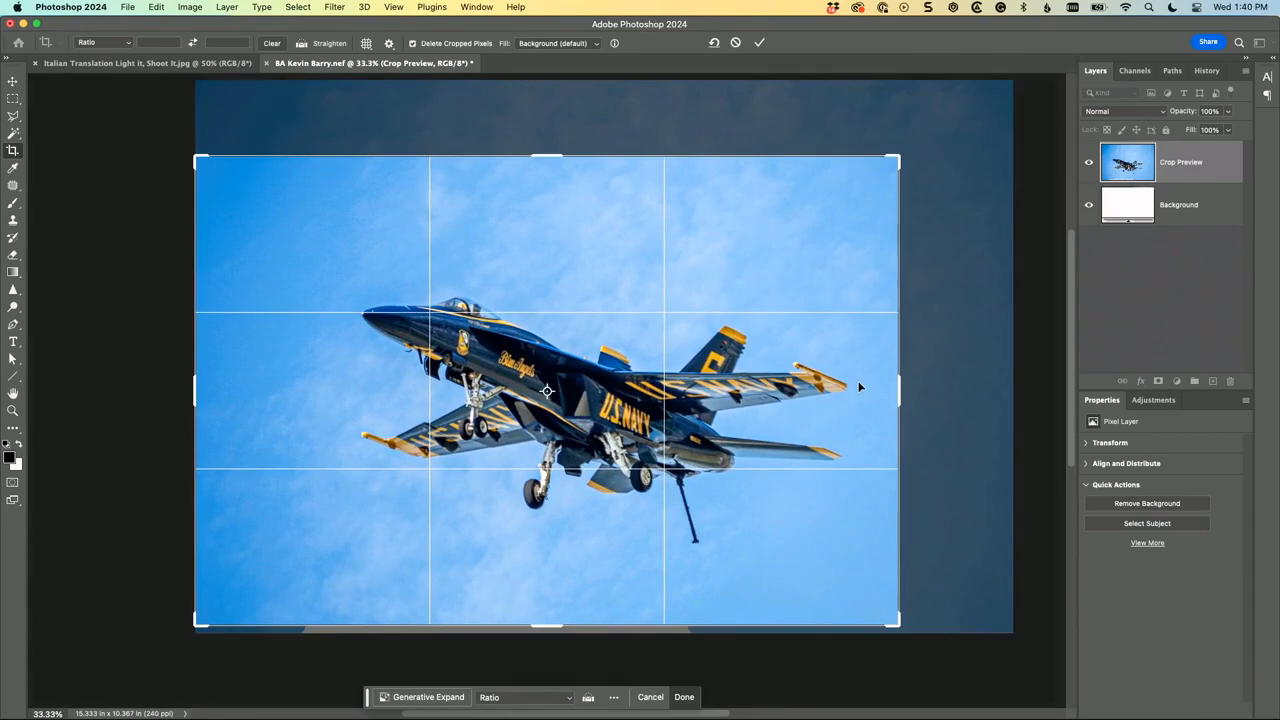
{"action": "key", "text": "Return"}
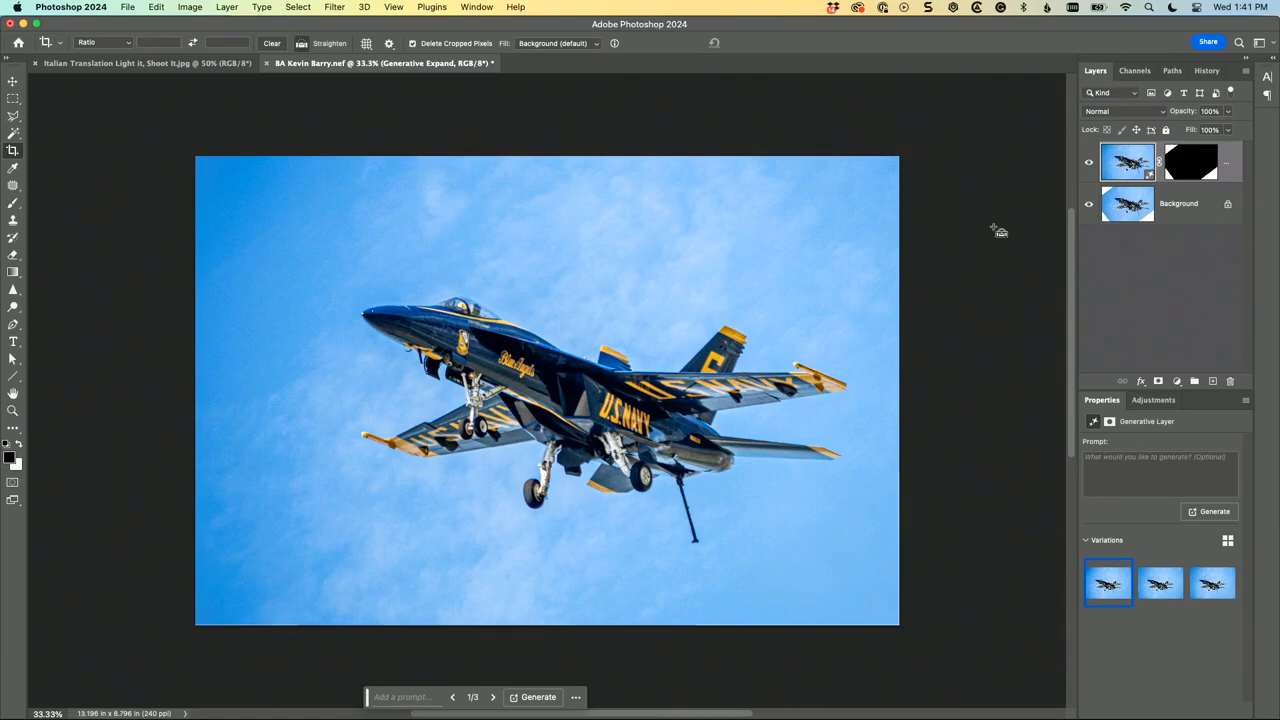
Undo the tighter crop and the Generative Expand rotation.
{"action": "key", "text": "super+z"}
{"action": "key", "text": "super+z"}
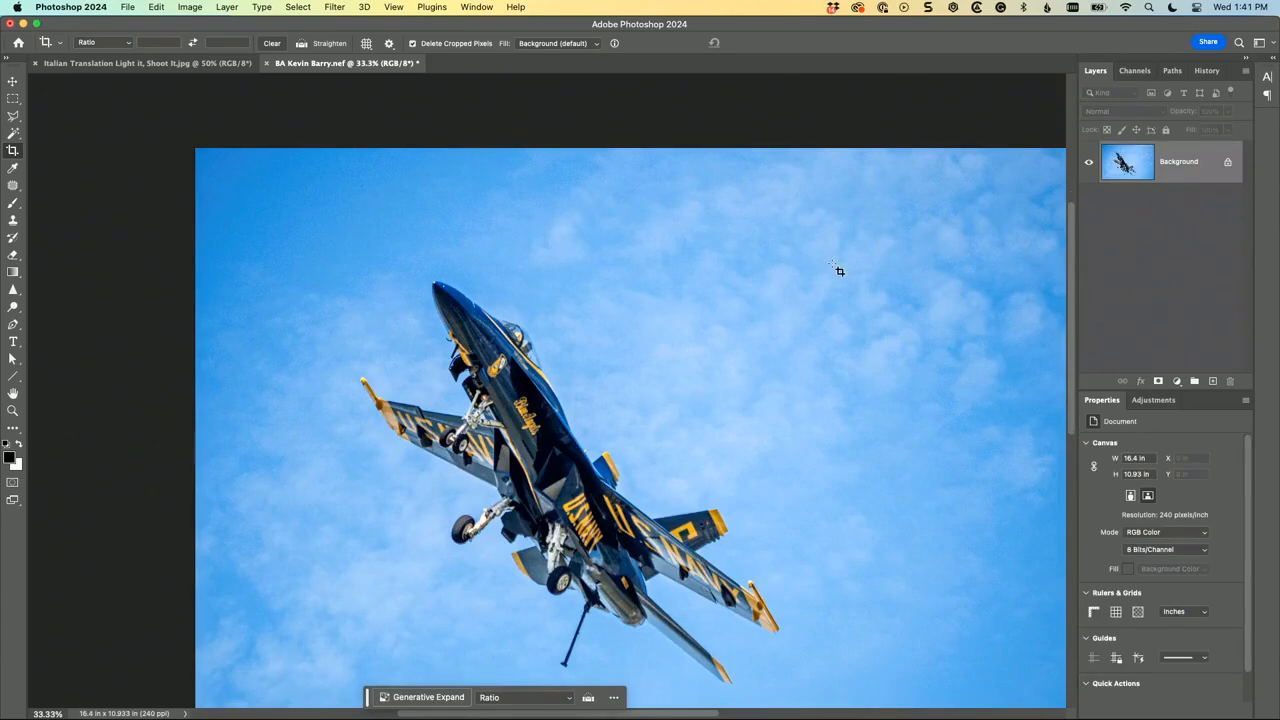
Crop with the background fill, rotating the photo counterclockwise until the jet is nearly level and extending the frame to about 16.8 x 11.3 in.
{"action": "key", "text": "super+minus"}
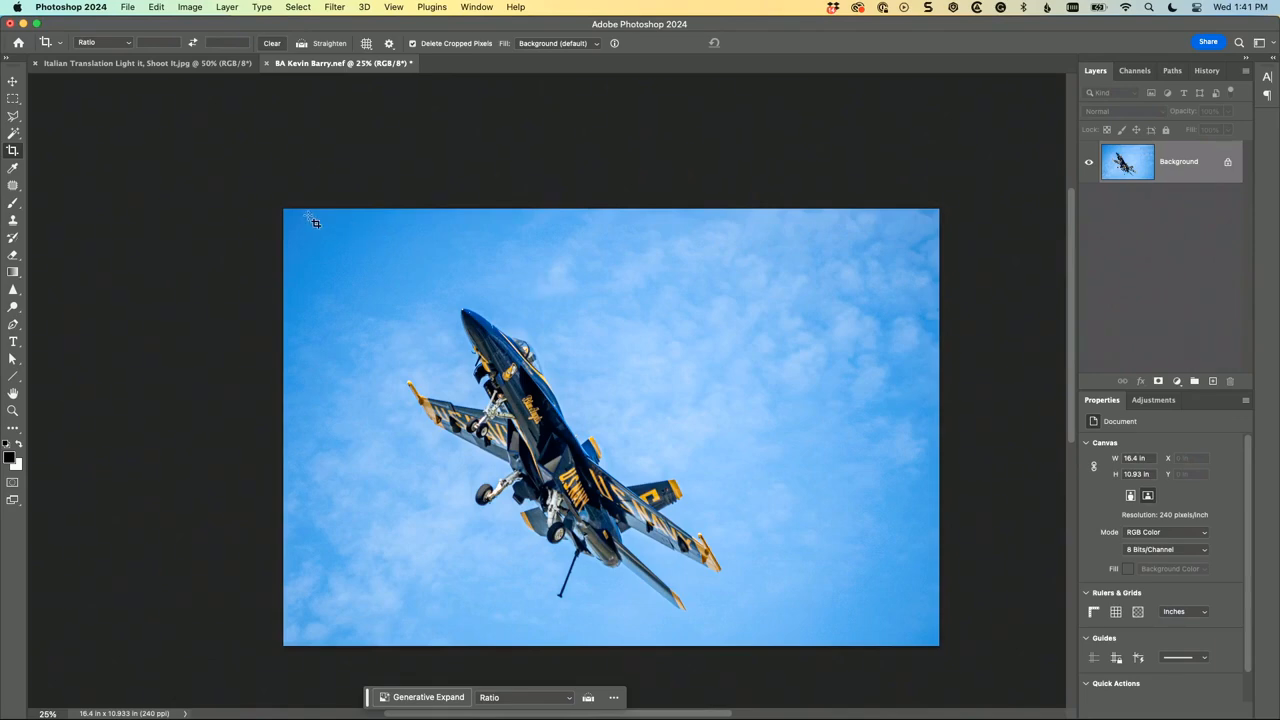
{"action": "left_click_drag", "start_coordinate": [284, 209], "coordinate": [1104, 718]}
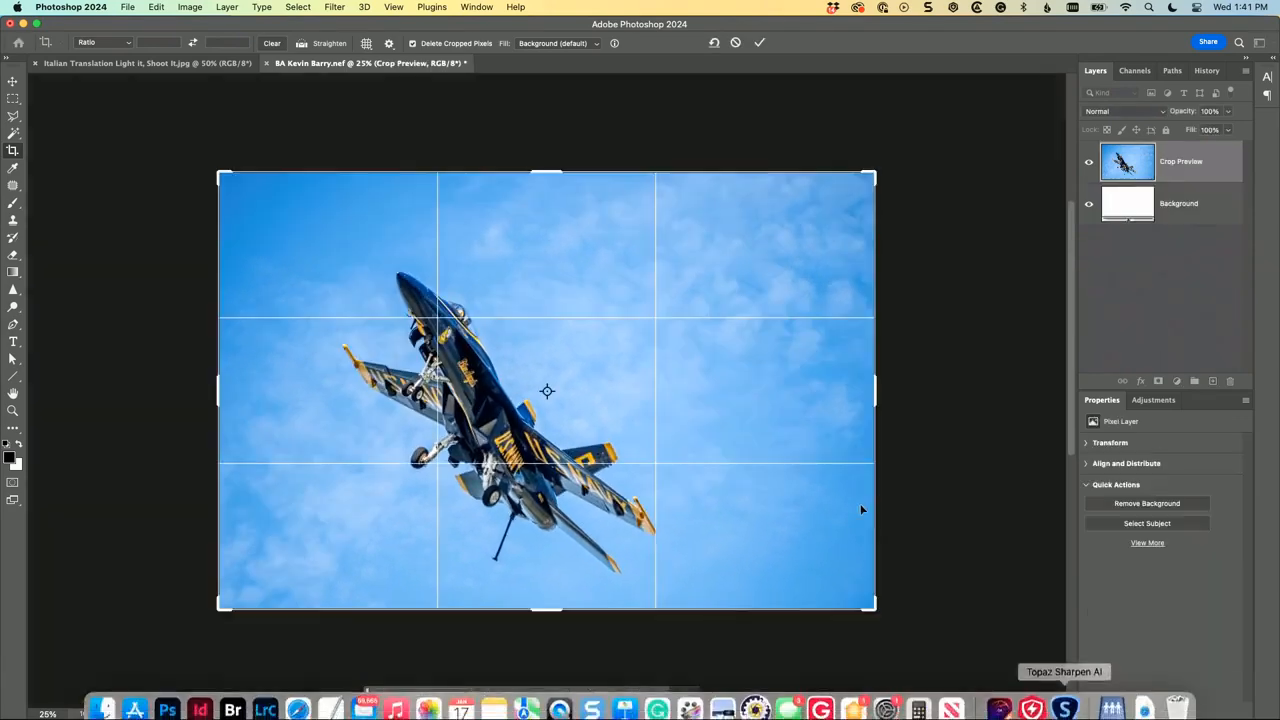
{"action": "left_click_drag", "start_coordinate": [926, 372], "coordinate": [848, 298]}
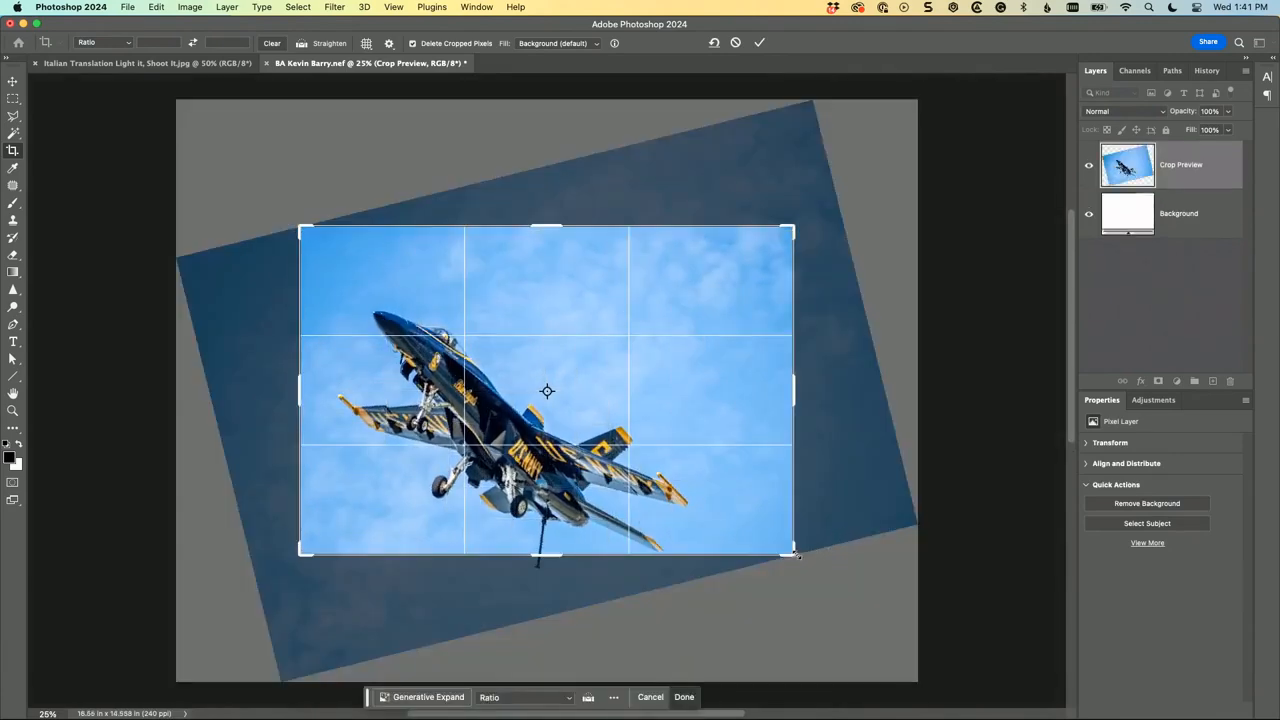
{"action": "left_click_drag", "start_coordinate": [806, 554], "coordinate": [834, 589]}
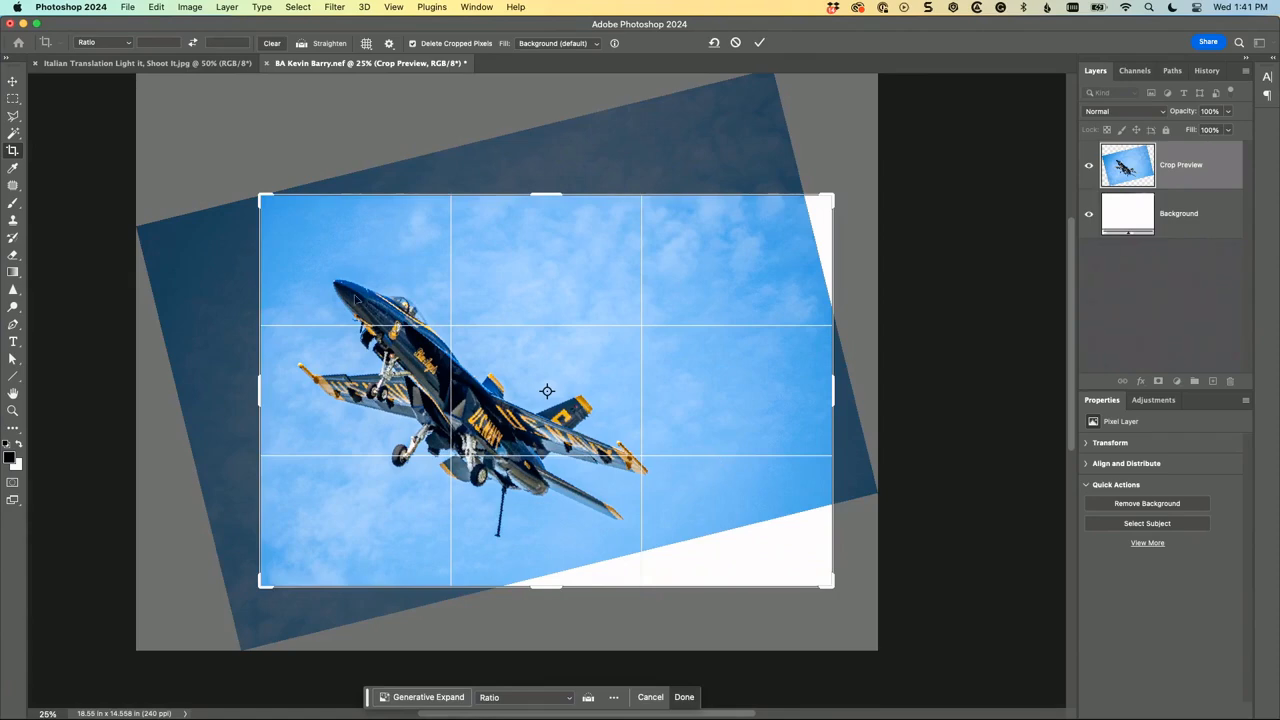
{"action": "left_click_drag", "start_coordinate": [260, 195], "coordinate": [208, 164]}
{"action": "left_click_drag", "start_coordinate": [970, 298], "coordinate": [928, 156]}
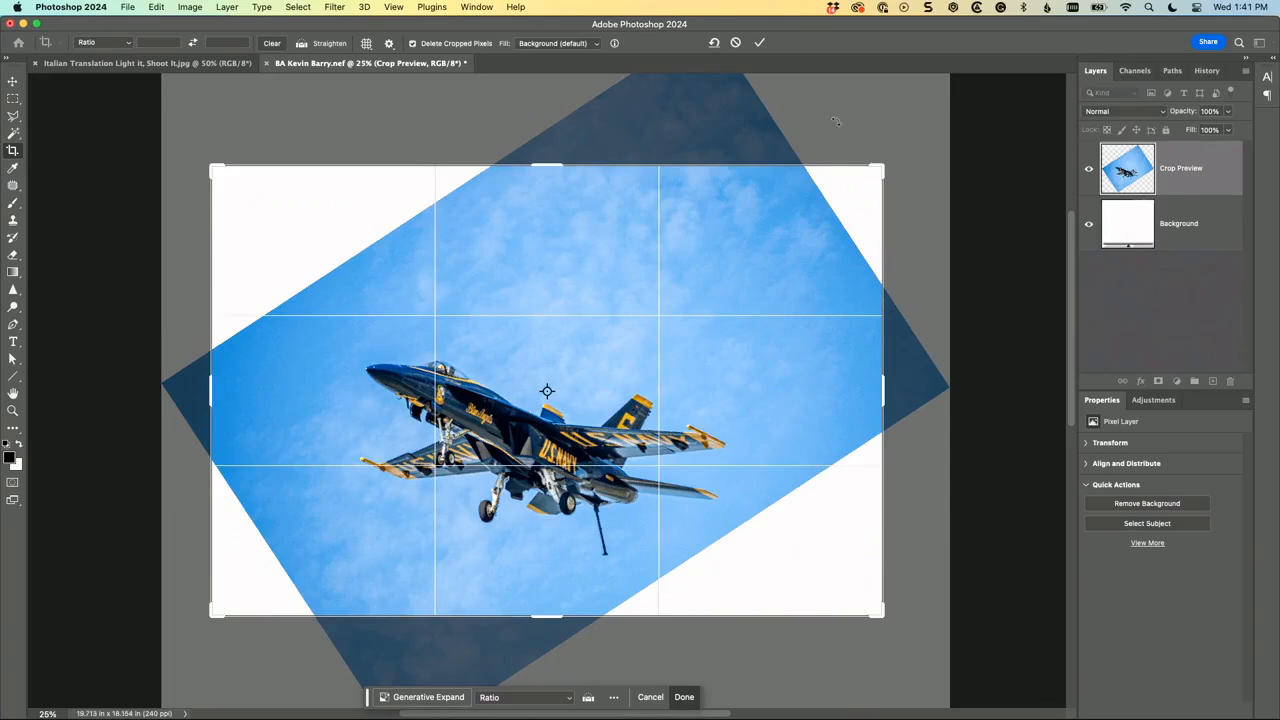
{"action": "key", "text": "Return"}
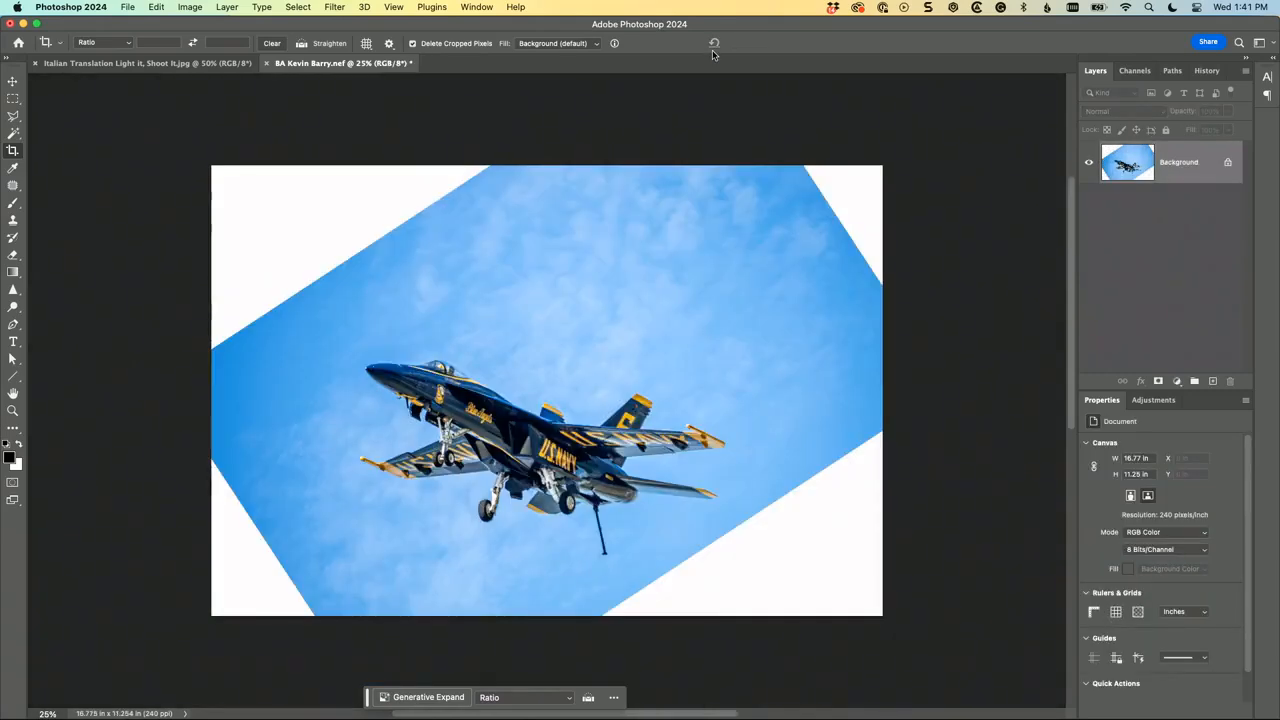
Lasso the blank upper-right corner of the image, fill it with Content-Aware, and clear the selection.
{"action": "left_click", "coordinate": [15, 117]}
{"action": "left_click", "coordinate": [68, 114]}
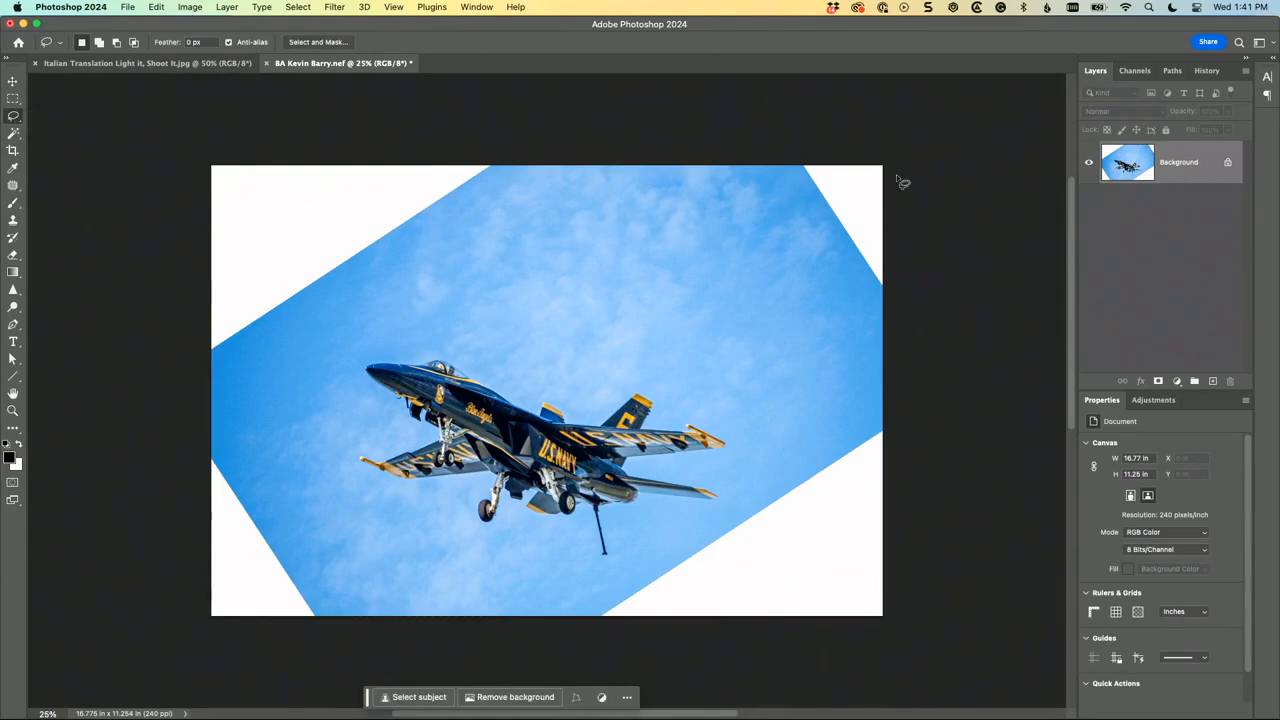
{"action": "mouse_move", "coordinate": [905, 316]}
{"action": "left_mouse_down"}
{"action": "mouse_move", "coordinate": [862, 281]}
{"action": "mouse_move", "coordinate": [802, 161]}
{"action": "mouse_move", "coordinate": [882, 129]}
{"action": "mouse_move", "coordinate": [925, 148]}
{"action": "left_mouse_up"}
{"action": "key", "text": "shift+BackSpace"}
{"action": "key", "text": "Return"}
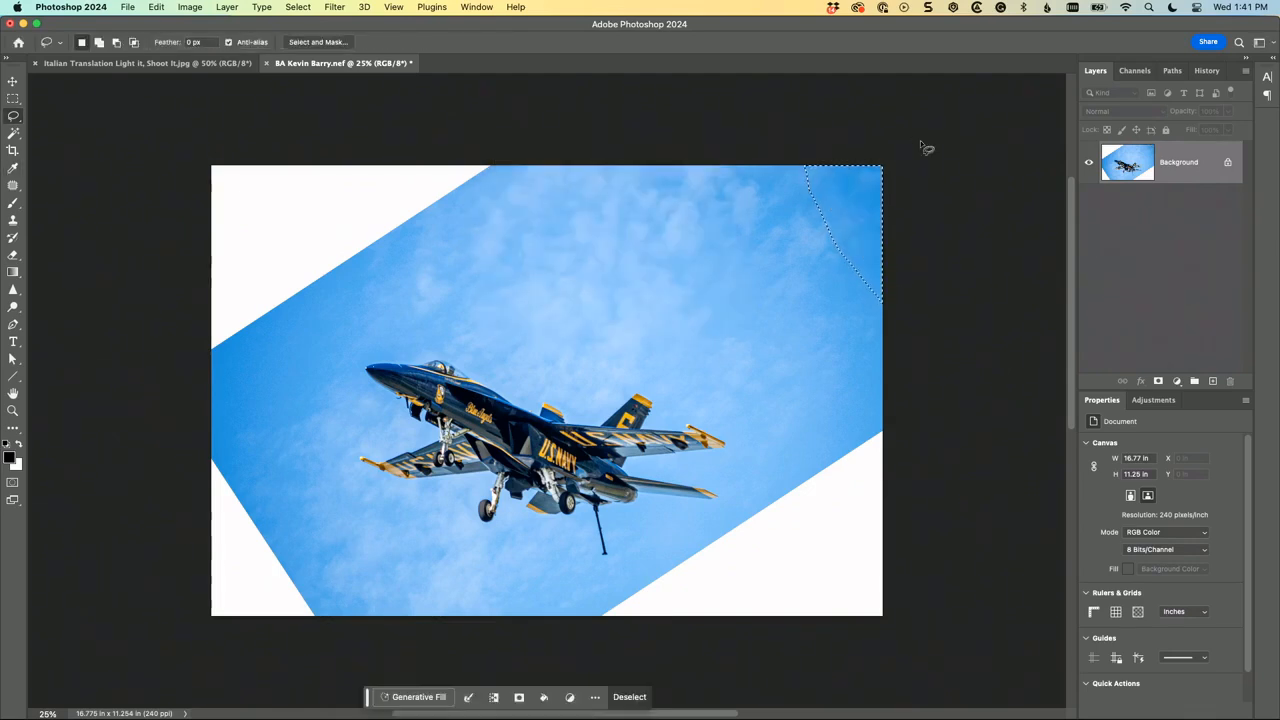
{"action": "key", "text": "cmd+d"}
Fill the blank lower-right corner of the image with Content-Aware inside a lasso selection, then deselect it.
{"action": "mouse_move", "coordinate": [892, 429]}
{"action": "left_mouse_down"}
{"action": "mouse_move", "coordinate": [588, 614]}
{"action": "mouse_move", "coordinate": [646, 634]}
{"action": "mouse_move", "coordinate": [875, 633]}
{"action": "mouse_move", "coordinate": [902, 579]}
{"action": "mouse_move", "coordinate": [907, 481]}
{"action": "left_mouse_up"}
{"action": "key", "text": "shift+BackSpace"}
{"action": "key", "text": "Return"}
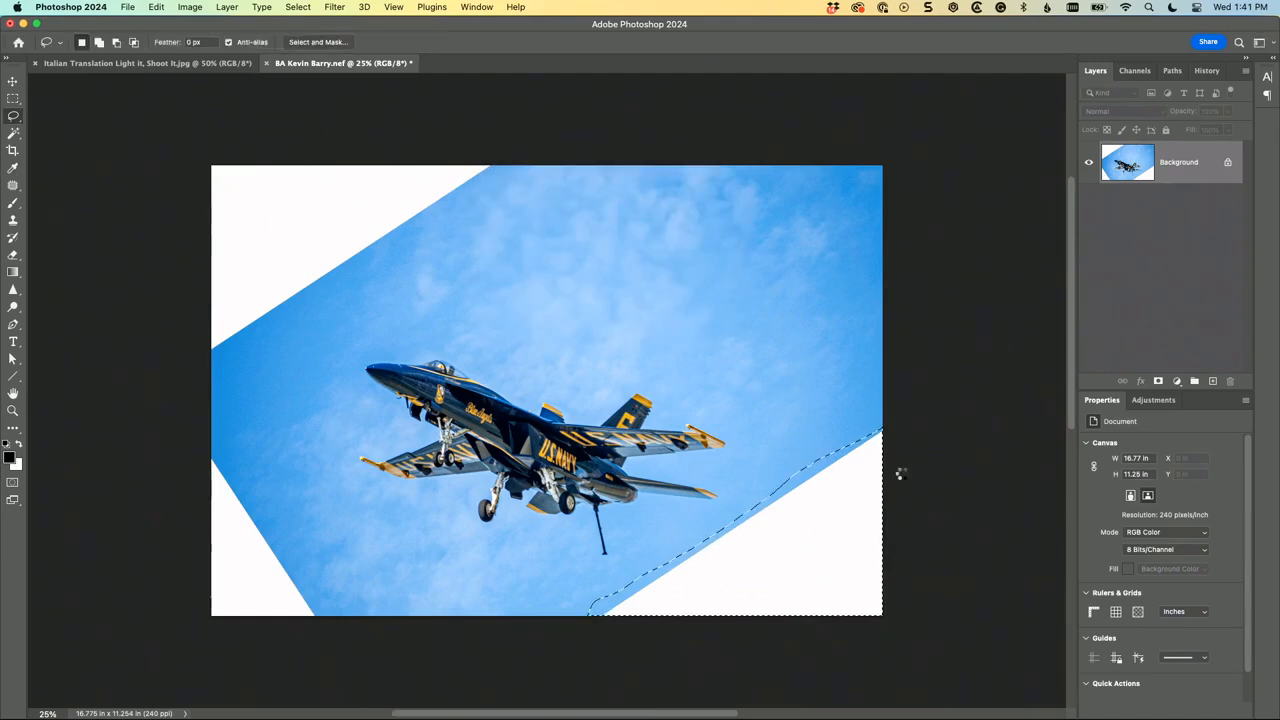
{"action": "key", "text": "ctrl+d"}
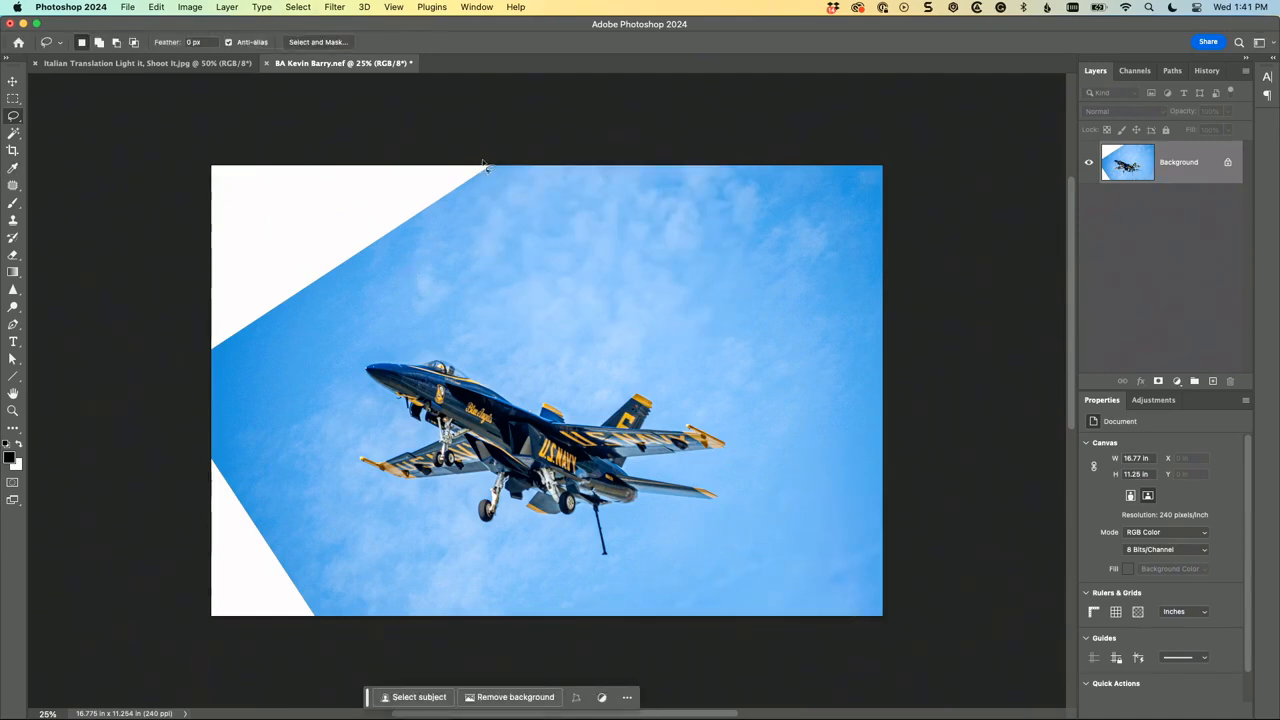
Lasso the blank upper-left corner with a little sky, apply a Content-Aware fill at 100% opacity, and deselect.
{"action": "mouse_move", "coordinate": [490, 168]}
{"action": "left_mouse_down"}
{"action": "mouse_move", "coordinate": [212, 360]}
{"action": "mouse_move", "coordinate": [242, 343]}
{"action": "mouse_move", "coordinate": [183, 222]}
{"action": "mouse_move", "coordinate": [277, 141]}
{"action": "mouse_move", "coordinate": [513, 129]}
{"action": "mouse_move", "coordinate": [486, 186]}
{"action": "mouse_move", "coordinate": [429, 233]}
{"action": "left_mouse_up"}
{"action": "key", "text": "shift+BackSpace"}
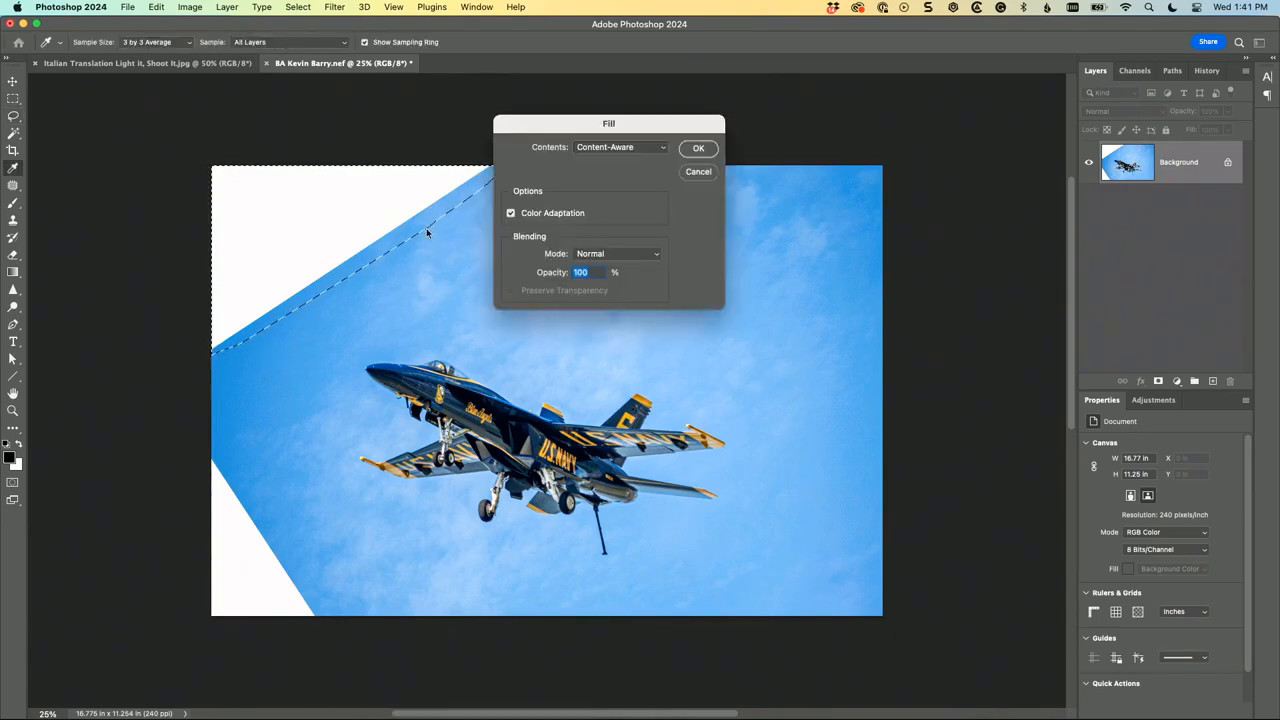
{"action": "key", "text": "Return"}
{"action": "key", "text": "super+d"}
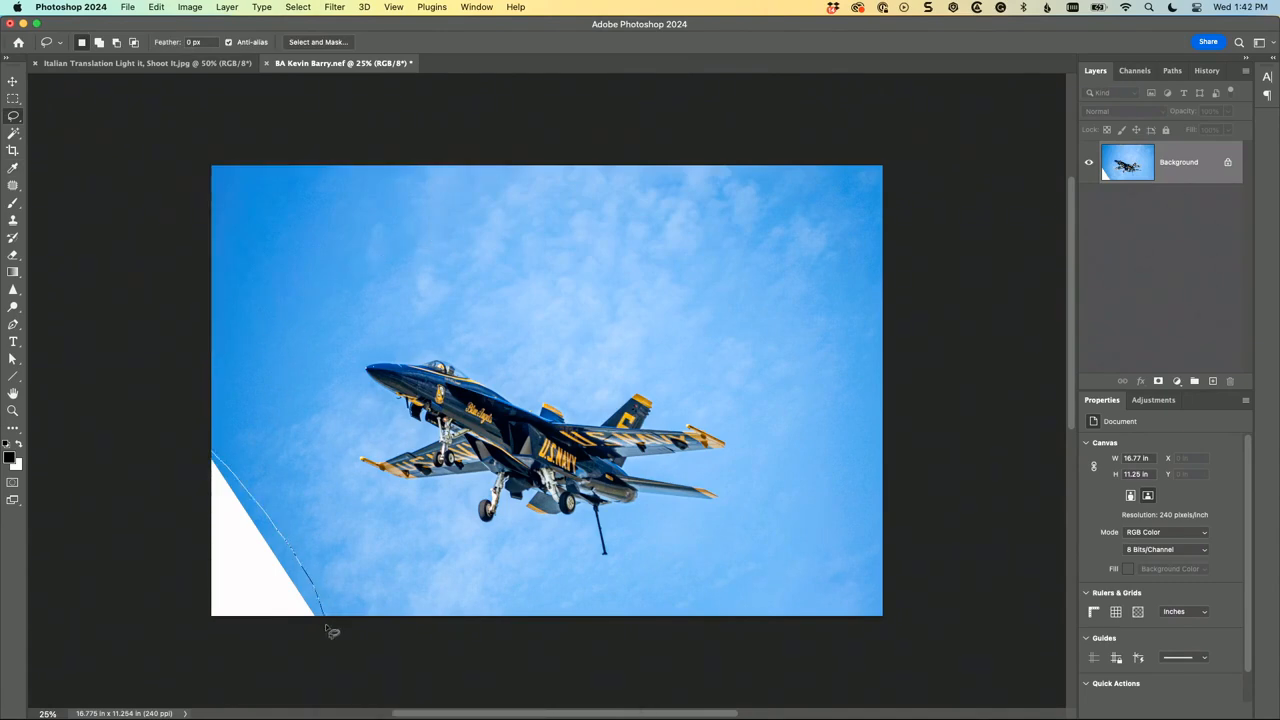
Select the blank lower-left corner with the Lasso, fill it with Content-Aware at 100% opacity, and deselect.
{"action": "left_click_drag", "start_coordinate": [160, 494], "coordinate": [158, 484]}
{"action": "key", "text": "shift+BackSpace"}
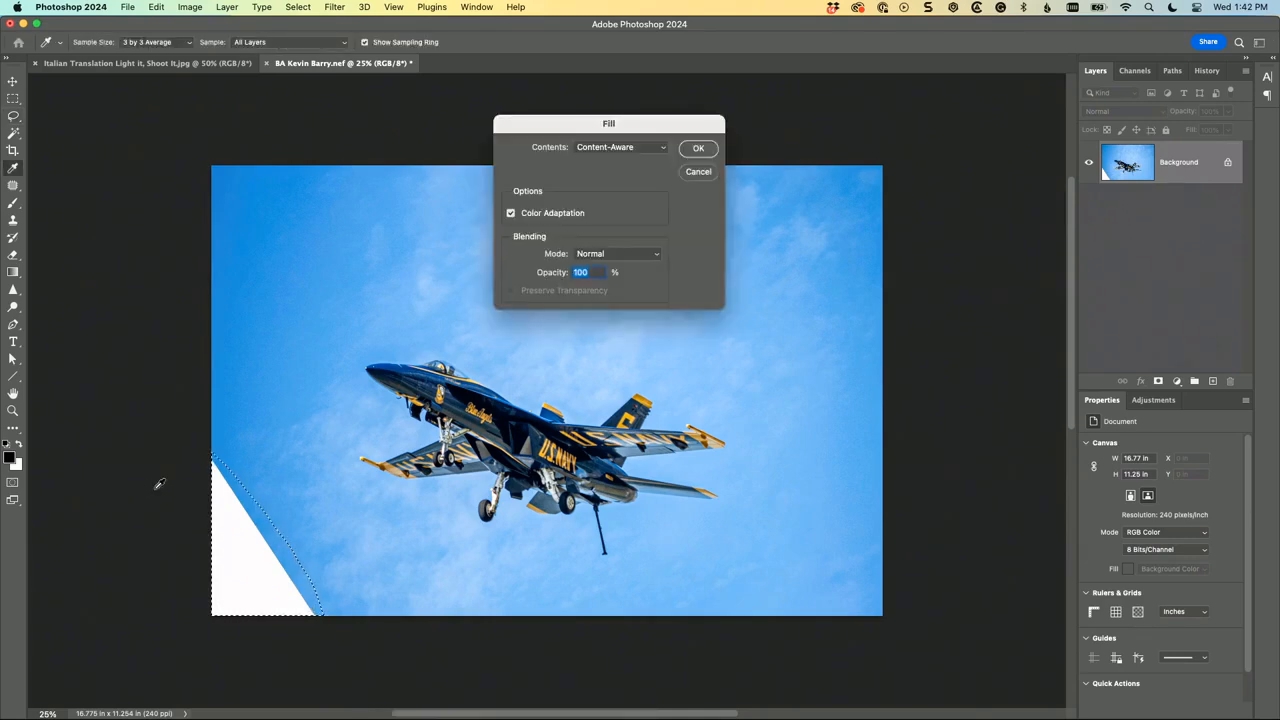
{"action": "key", "text": "Return"}
{"action": "key", "text": "super+d"}
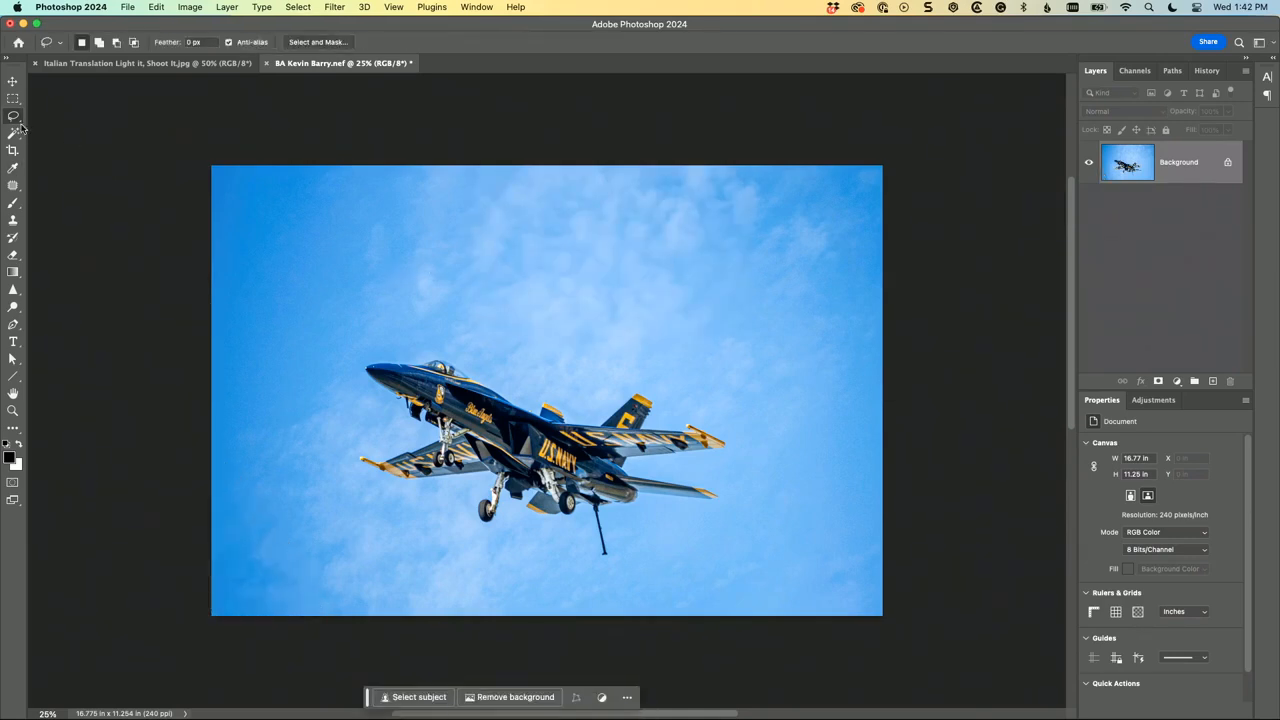
Crop the image to about 13.95 x 9.36 in and shift the photo upward within the frame to centre the jet.
{"action": "left_click", "coordinate": [13, 150]}
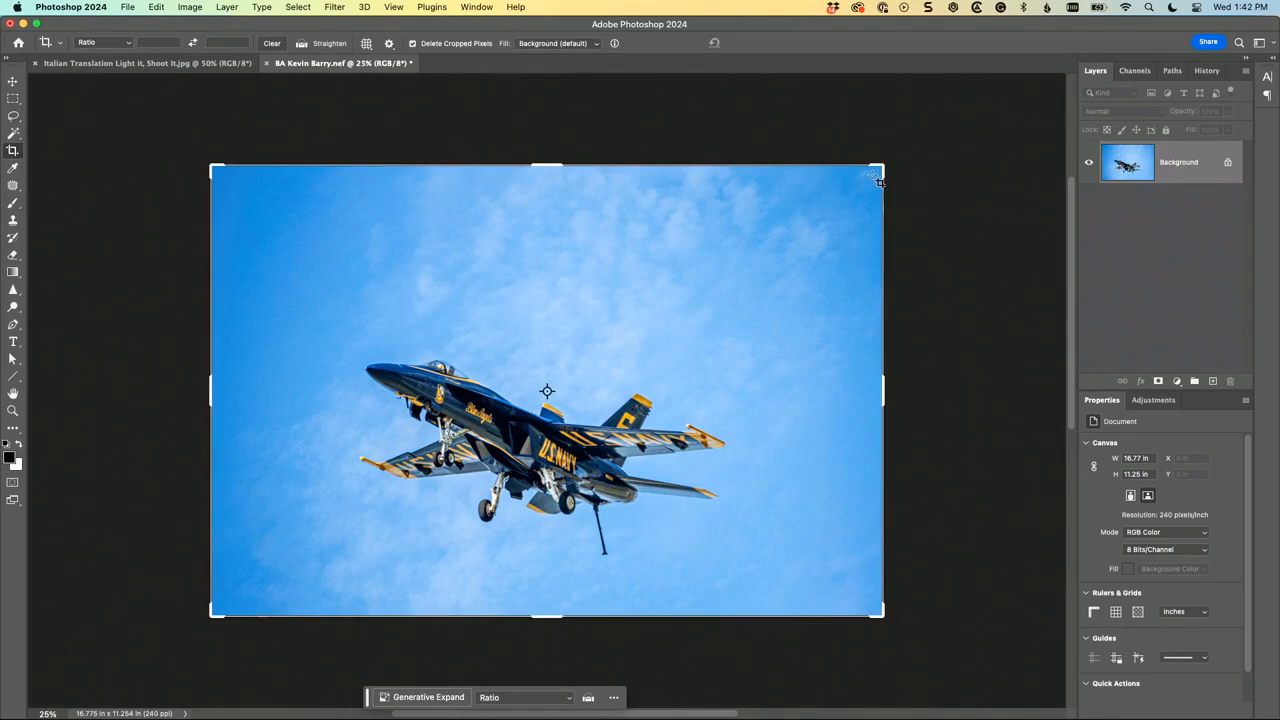
{"action": "left_click_drag", "start_coordinate": [877, 170], "coordinate": [840, 232]}
{"action": "mouse_move", "coordinate": [744, 402]}
{"action": "left_mouse_down"}
{"action": "mouse_move", "coordinate": [733, 418]}
{"action": "mouse_move", "coordinate": [736, 386]}
{"action": "left_mouse_up"}
{"action": "key", "text": "Return"}
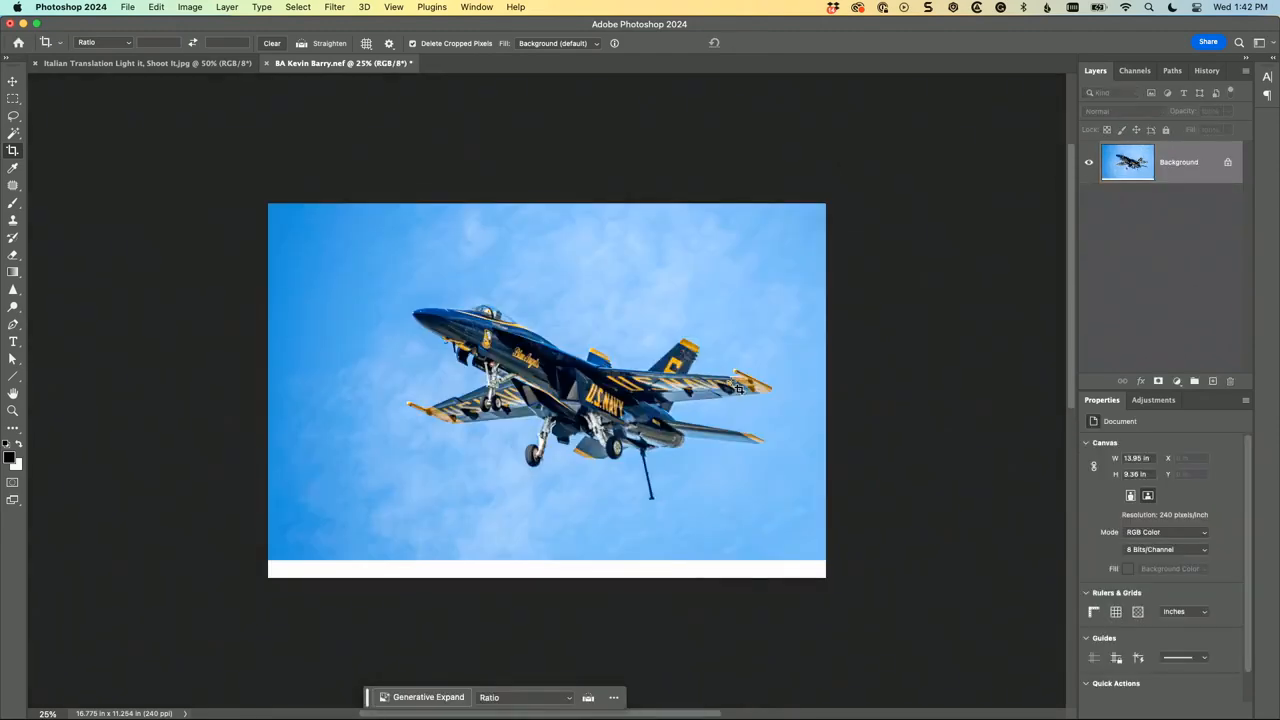
Select the blank strip along the image's bottom edge with a rectangular marquee about 0.55 in high, fill it with Content-Aware, and deselect.
{"action": "left_click", "coordinate": [7, 99]}
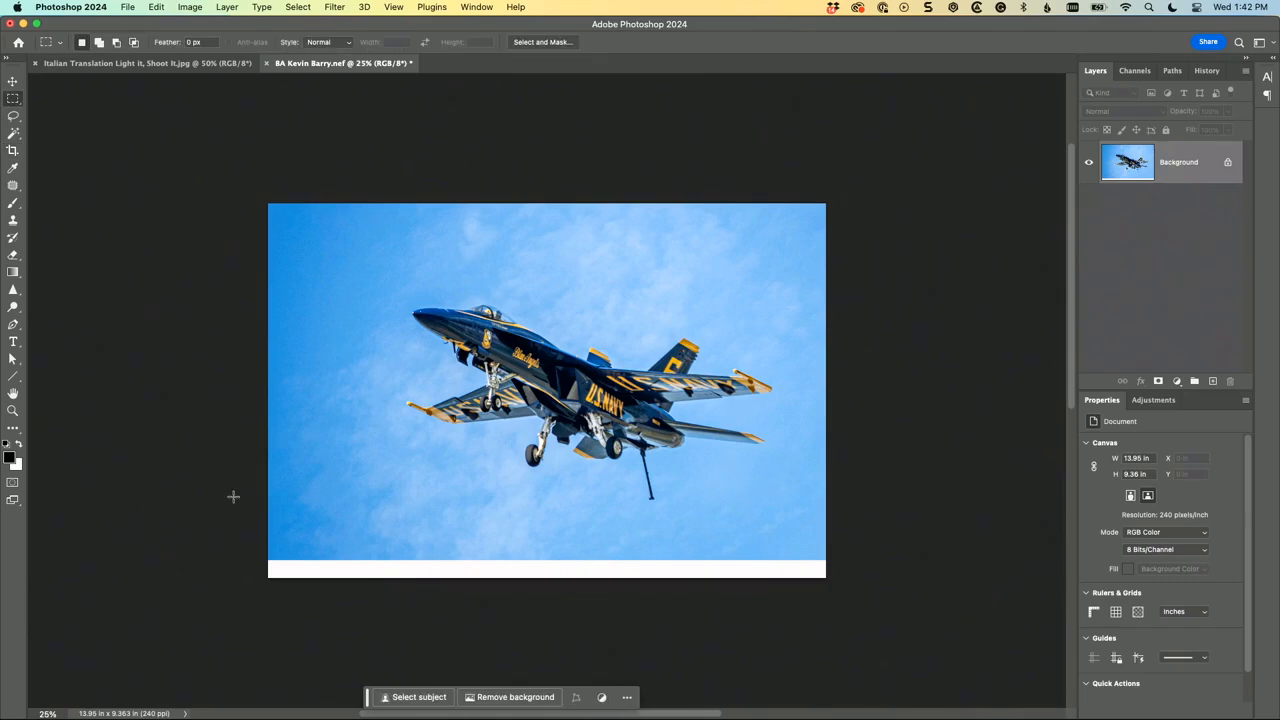
{"action": "left_click_drag", "start_coordinate": [255, 557], "coordinate": [914, 666]}
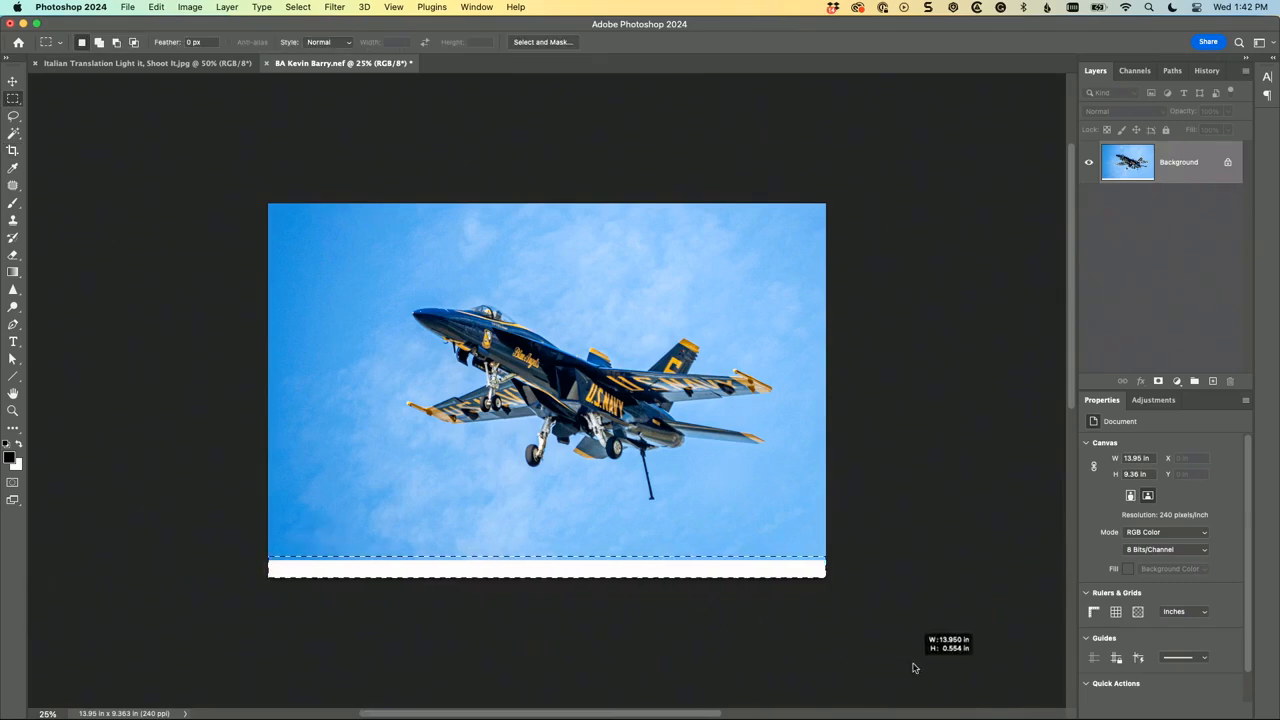
{"action": "key", "text": "shift+BackSpace"}
{"action": "key", "text": "Return"}
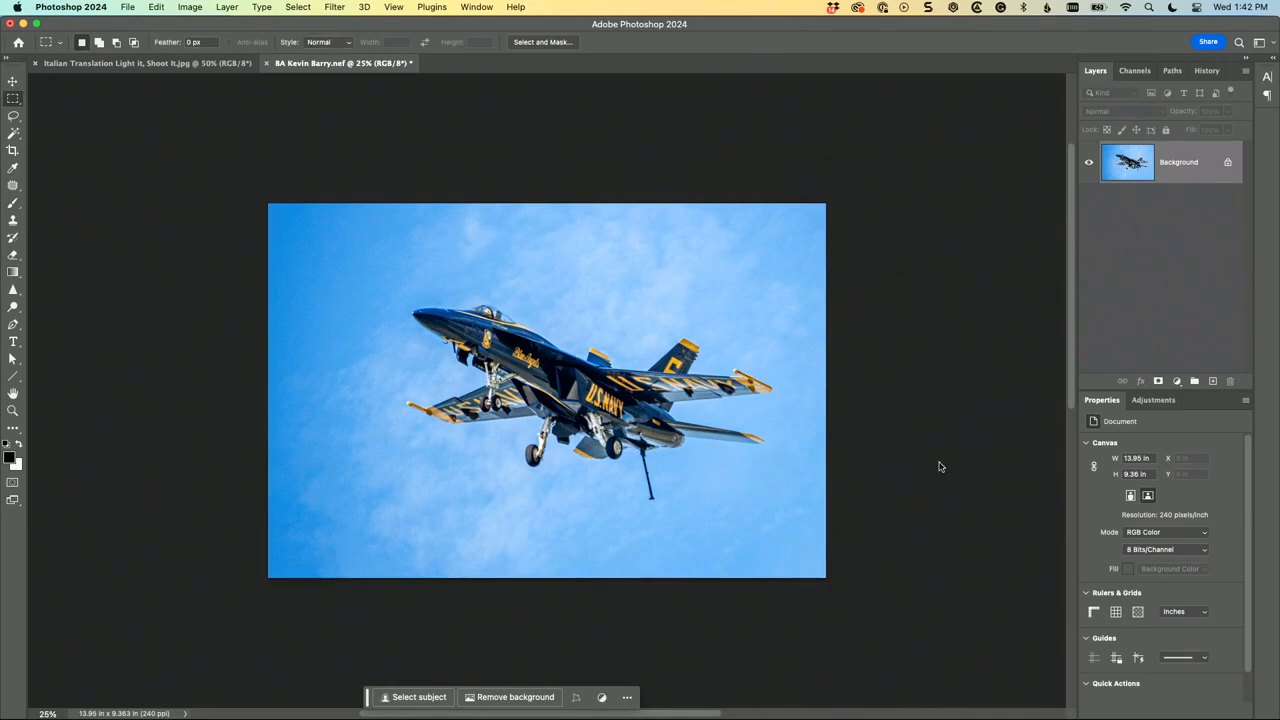
Sharpen the jet photo with the Topaz Sharpen AI plugin, applying the Standard model with the Lens Blur type.
{"action": "key", "text": "super+equal"}
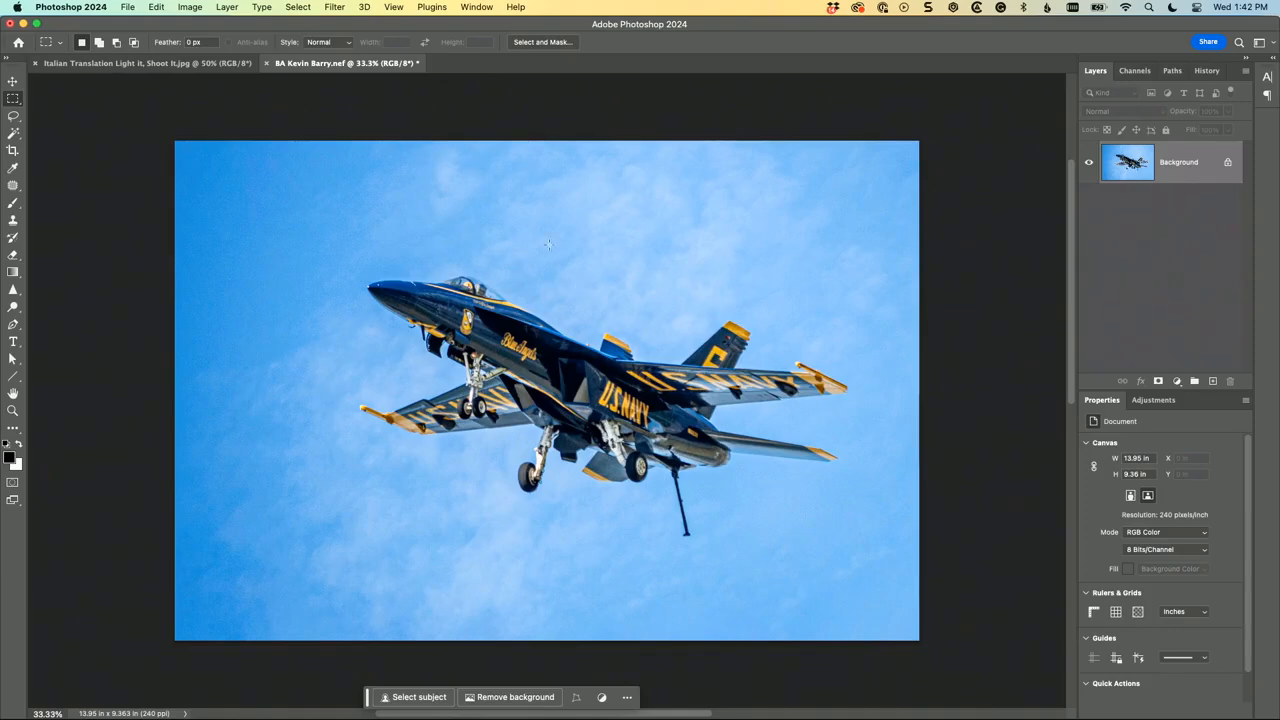
{"action": "left_click", "coordinate": [336, 8]}
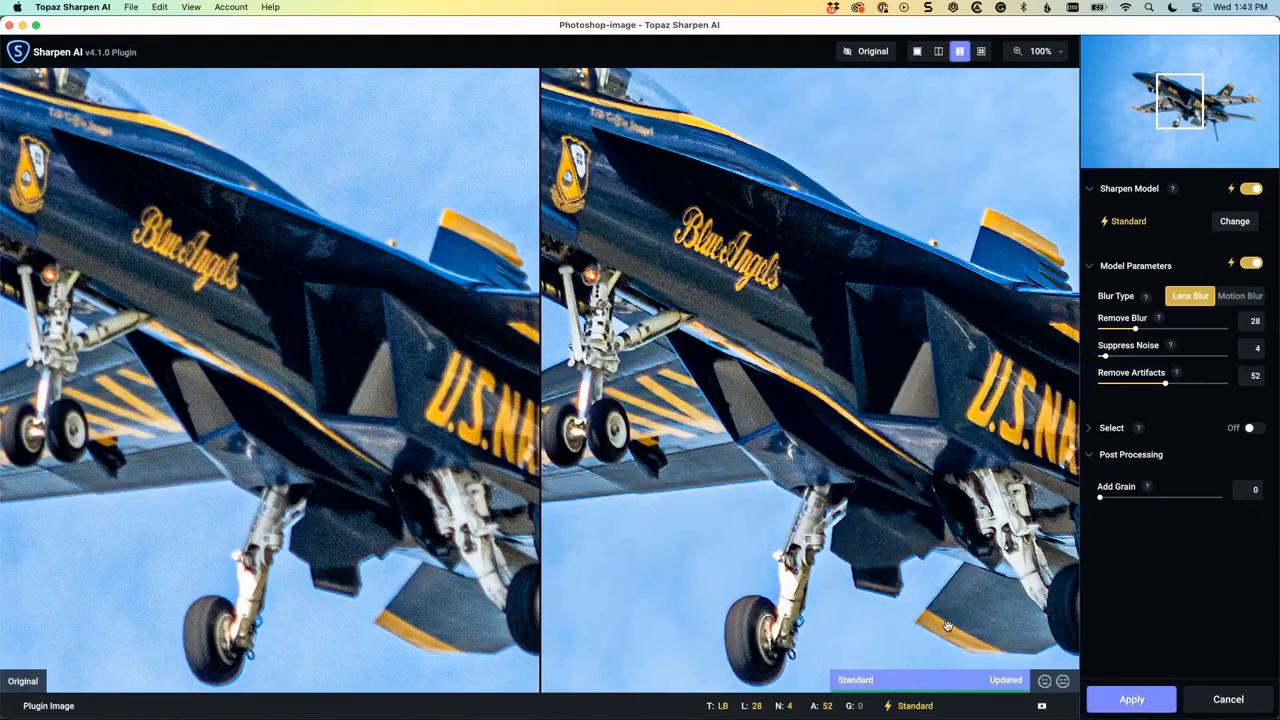
{"action": "left_click", "coordinate": [1131, 701]}
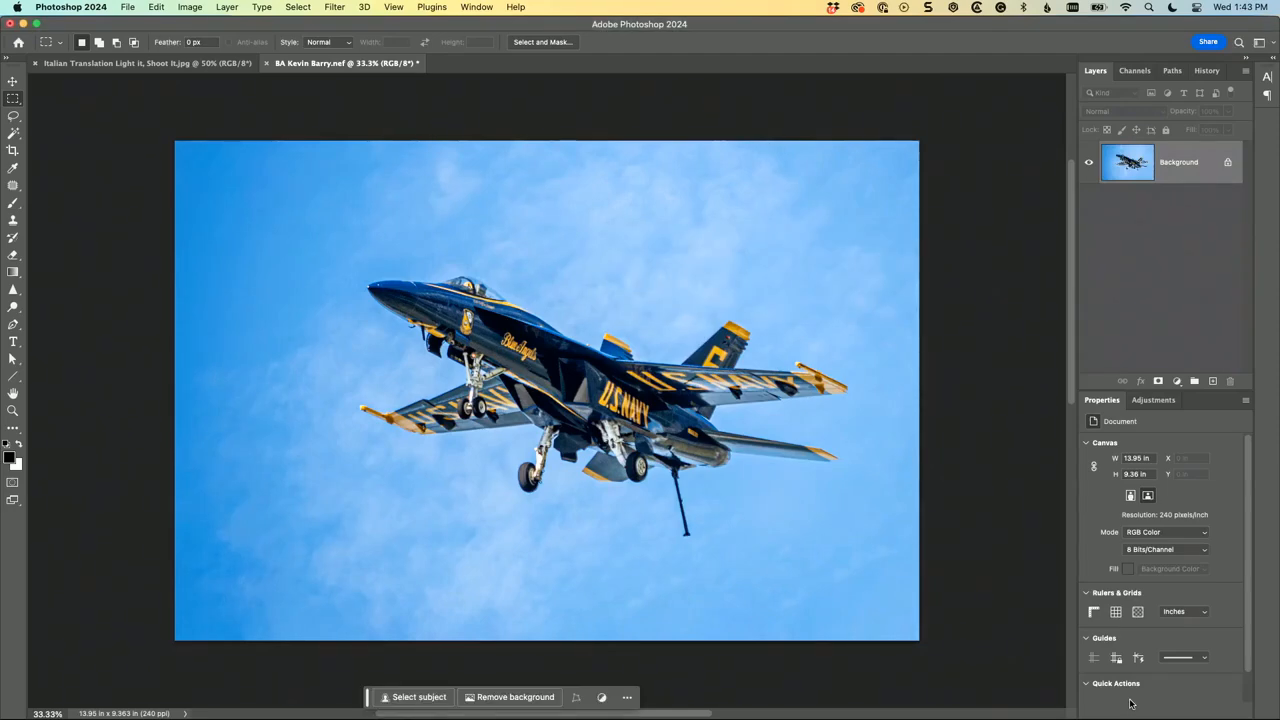
Inspect the sharpened jet up close, and compare the finished image with the dark unedited original in the other open document.
{"action": "key", "text": "super+plus"}
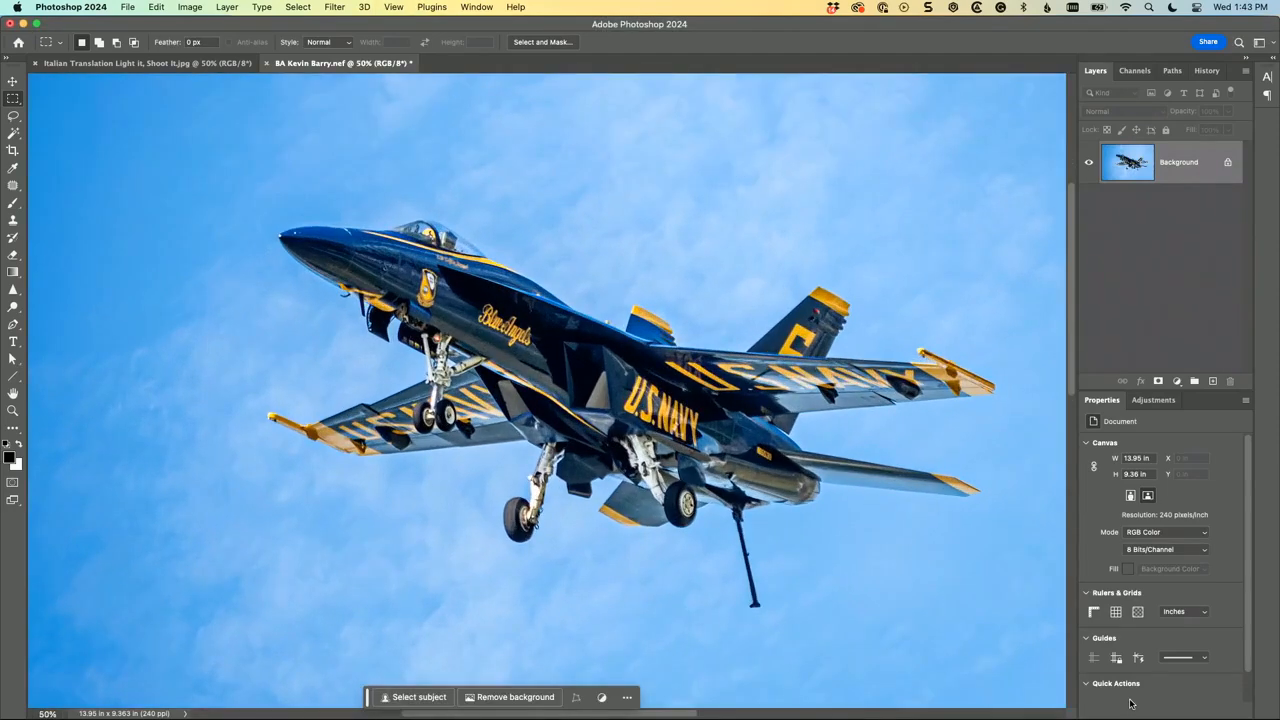
{"action": "key", "text": "super+minus"}
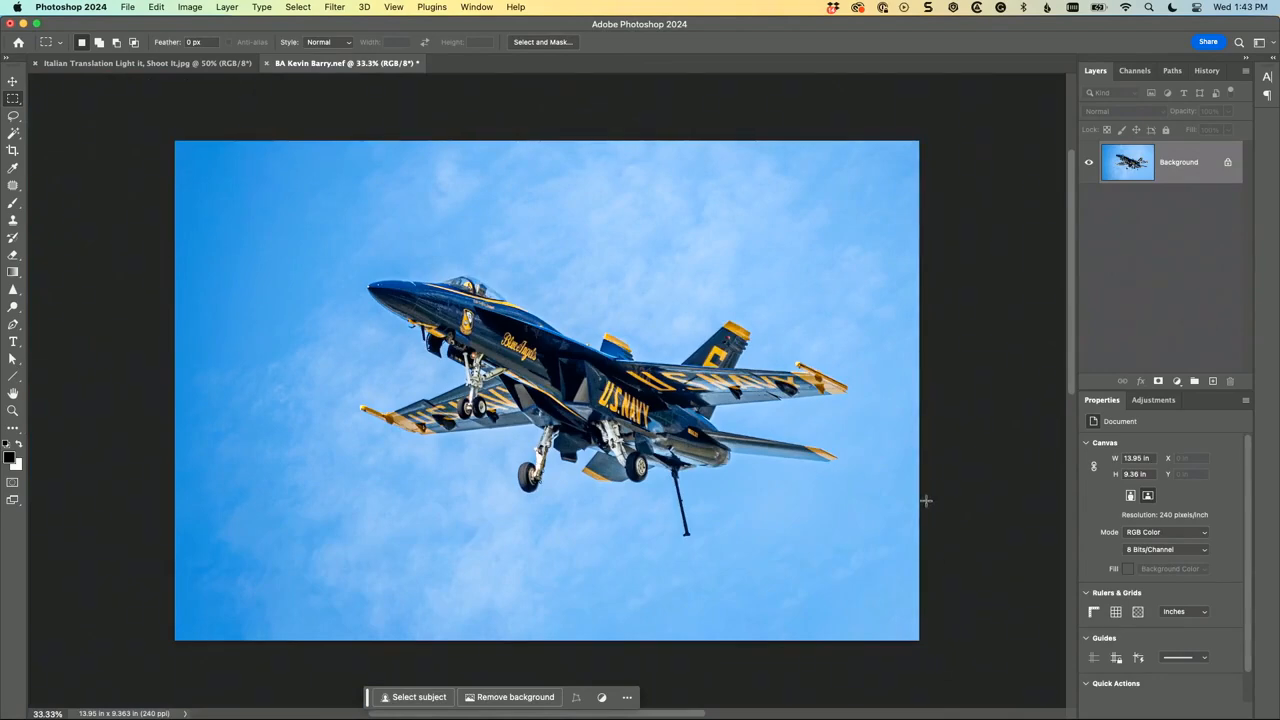
{"action": "left_click", "coordinate": [488, 63]}
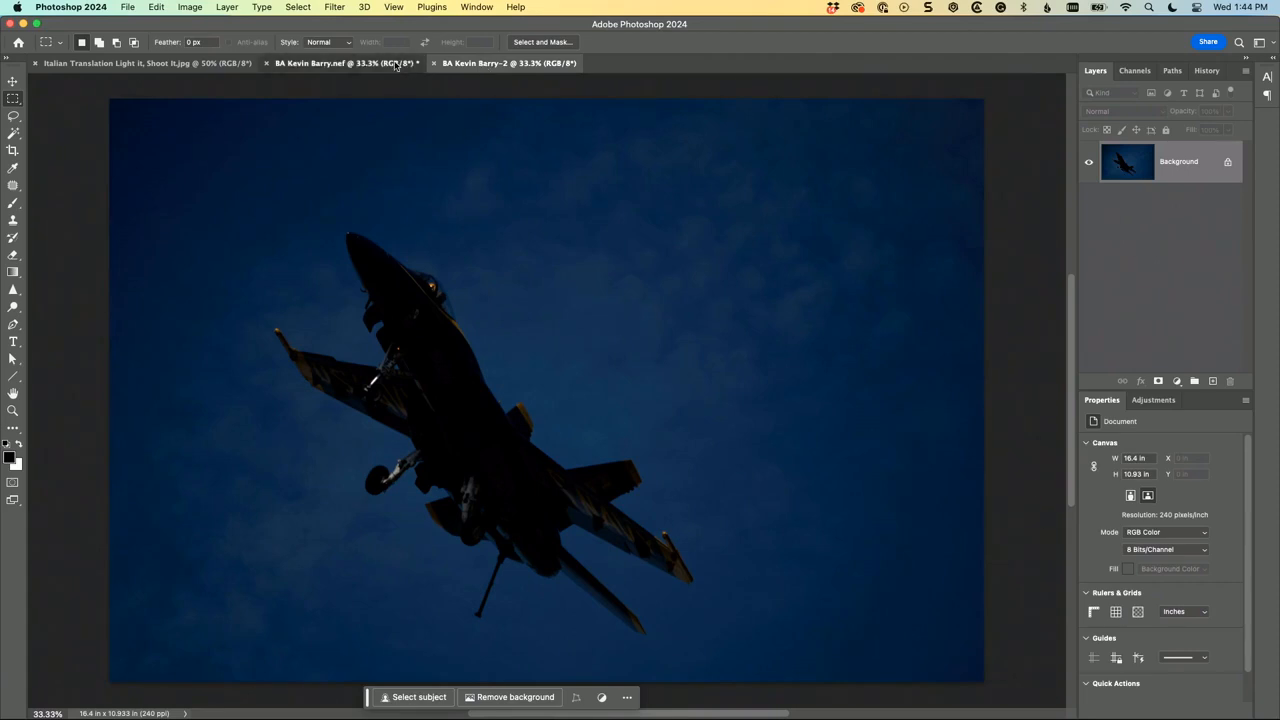
{"action": "key", "text": "ctrl+shift+Tab"}
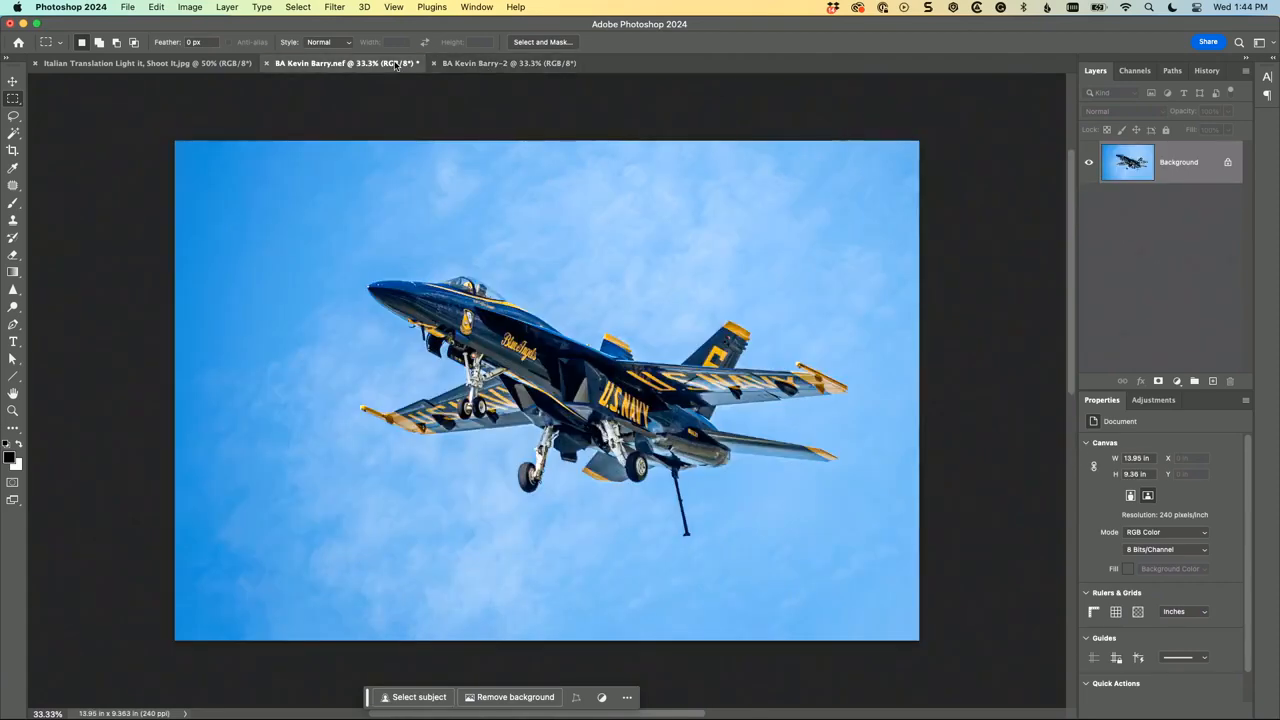
{"action": "left_click", "coordinate": [484, 65]}
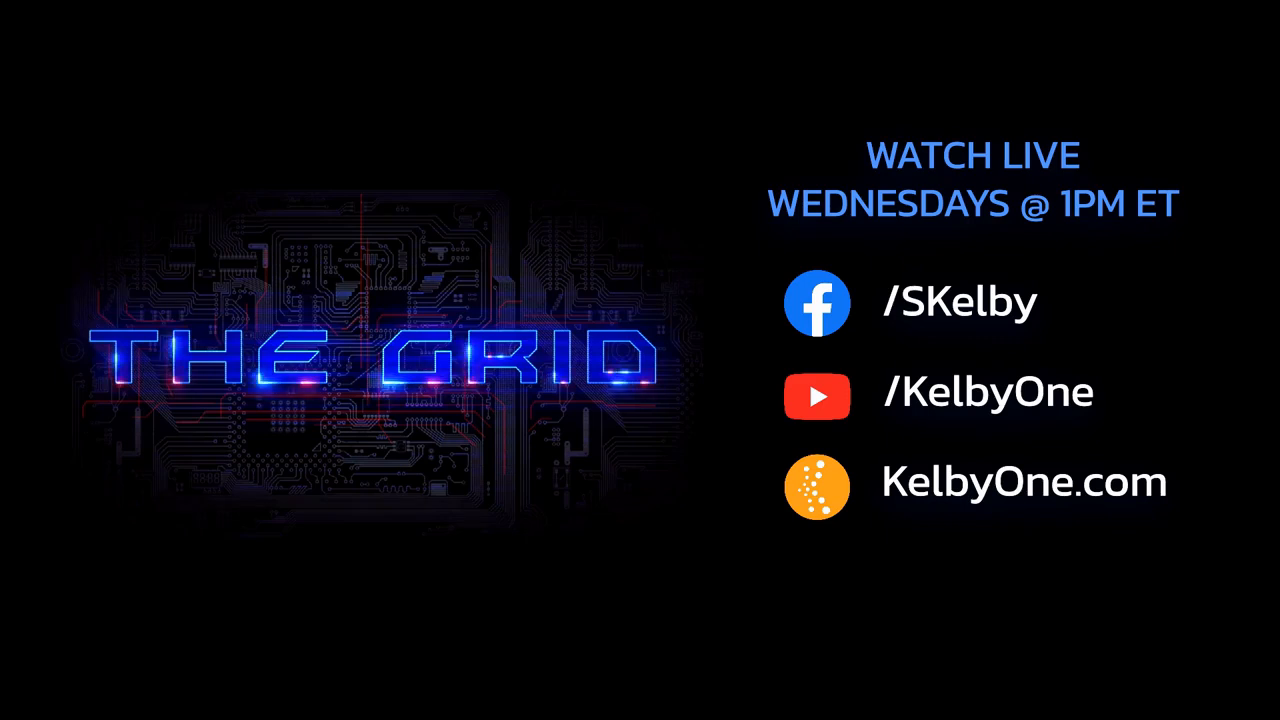